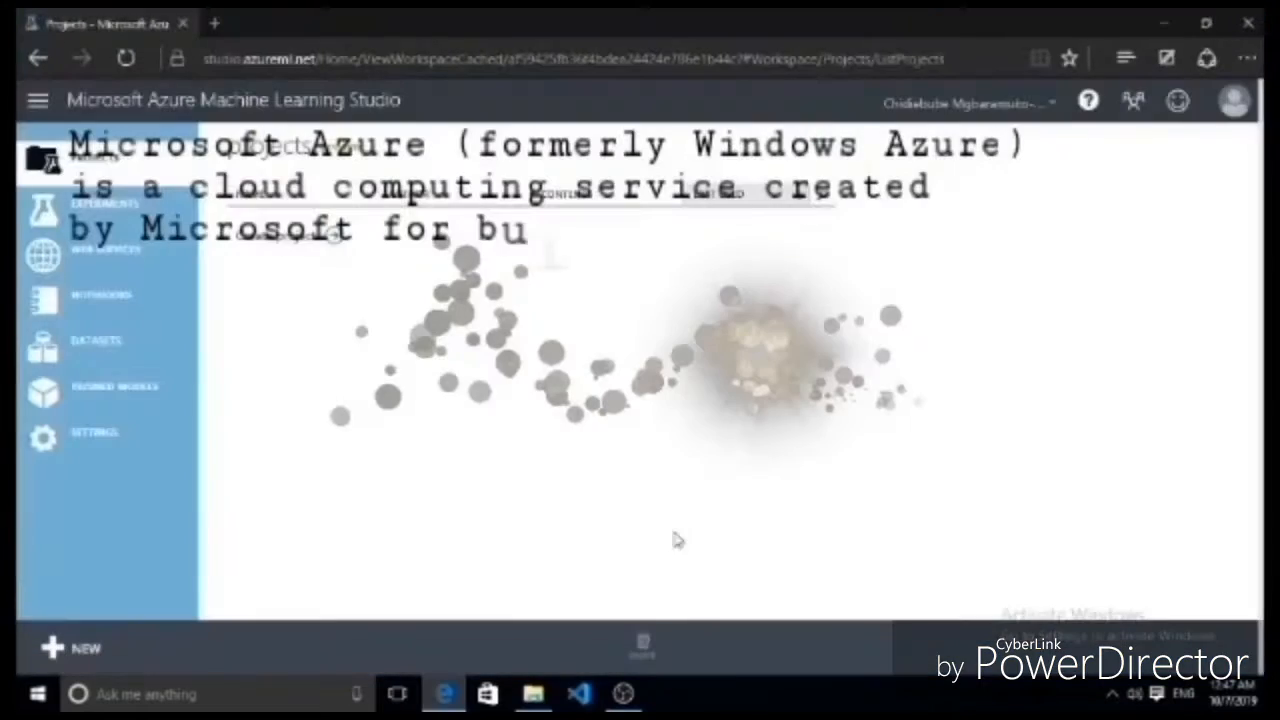
# Search the web for "azure portal" in a new browser tab, and return to the Machine Learning Studio projects page
pyautogui.click(217, 27)
pyautogui.write('azure portal')
pyautogui.press('Return')
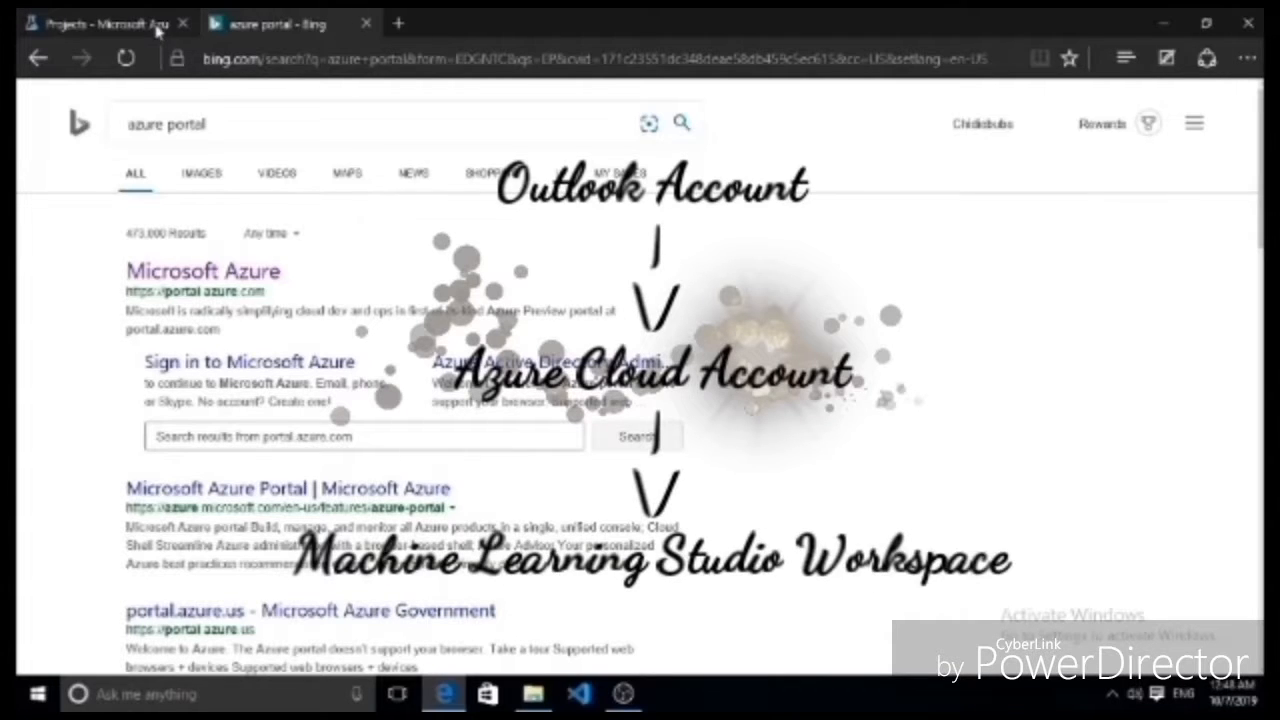
pyautogui.click(96, 28)
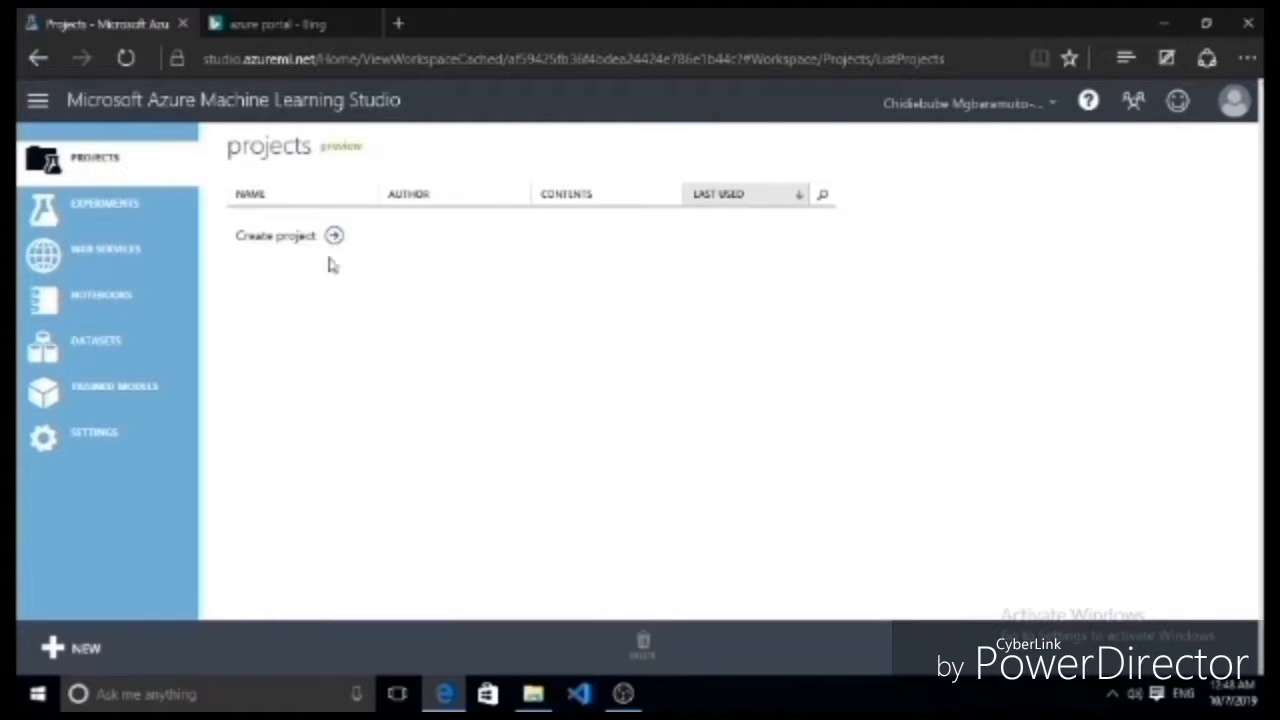
# Look through the workspace's Experiments, Web Services and Notebooks pages
pyautogui.click(104, 203)
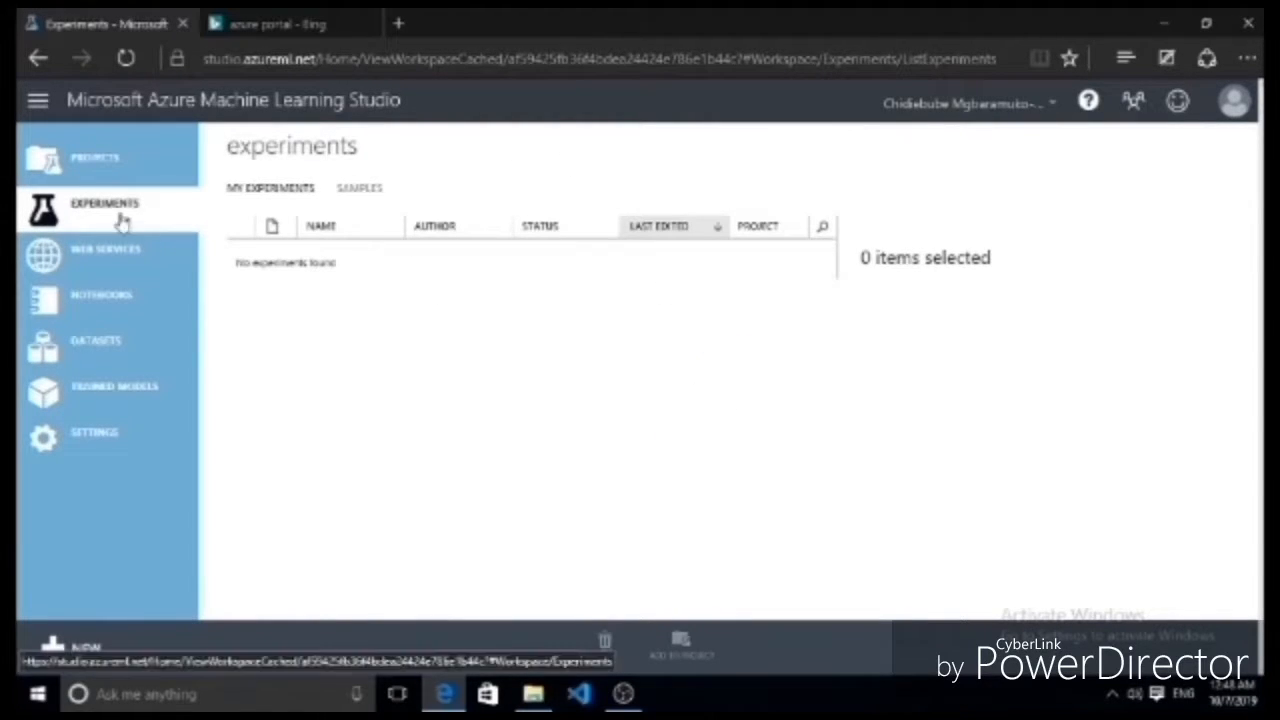
pyautogui.click(107, 274)
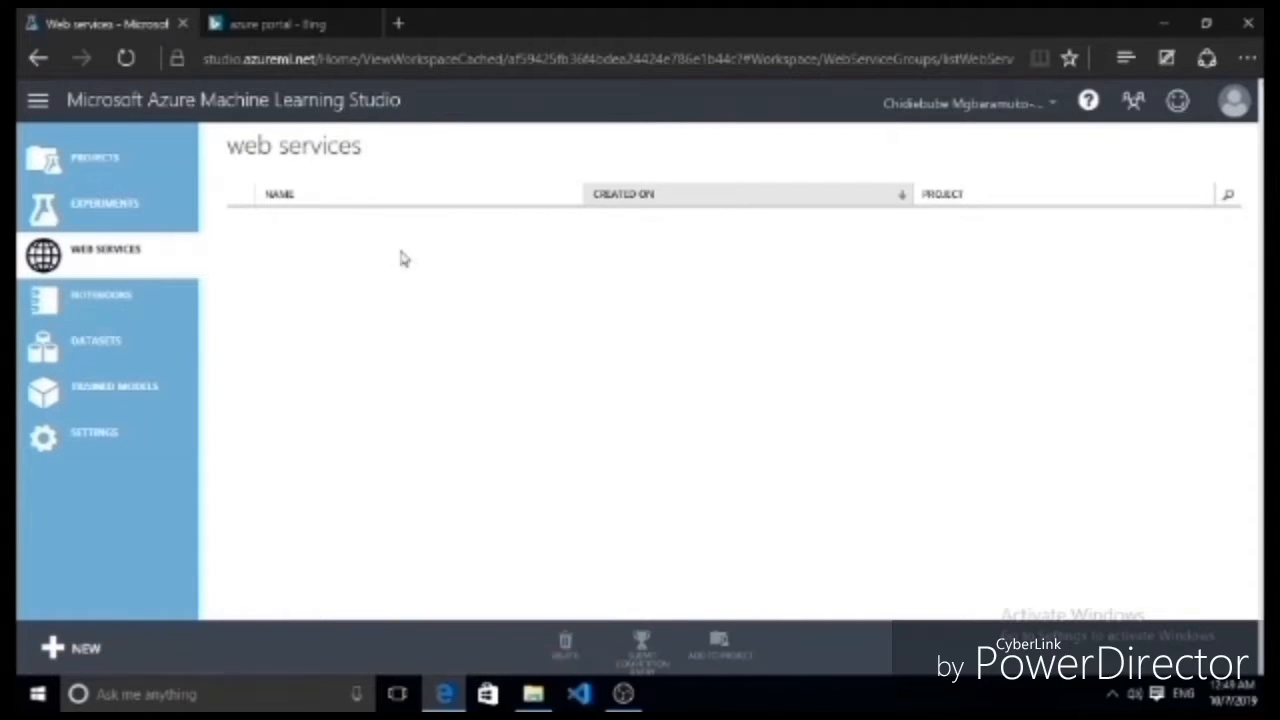
pyautogui.click(145, 315)
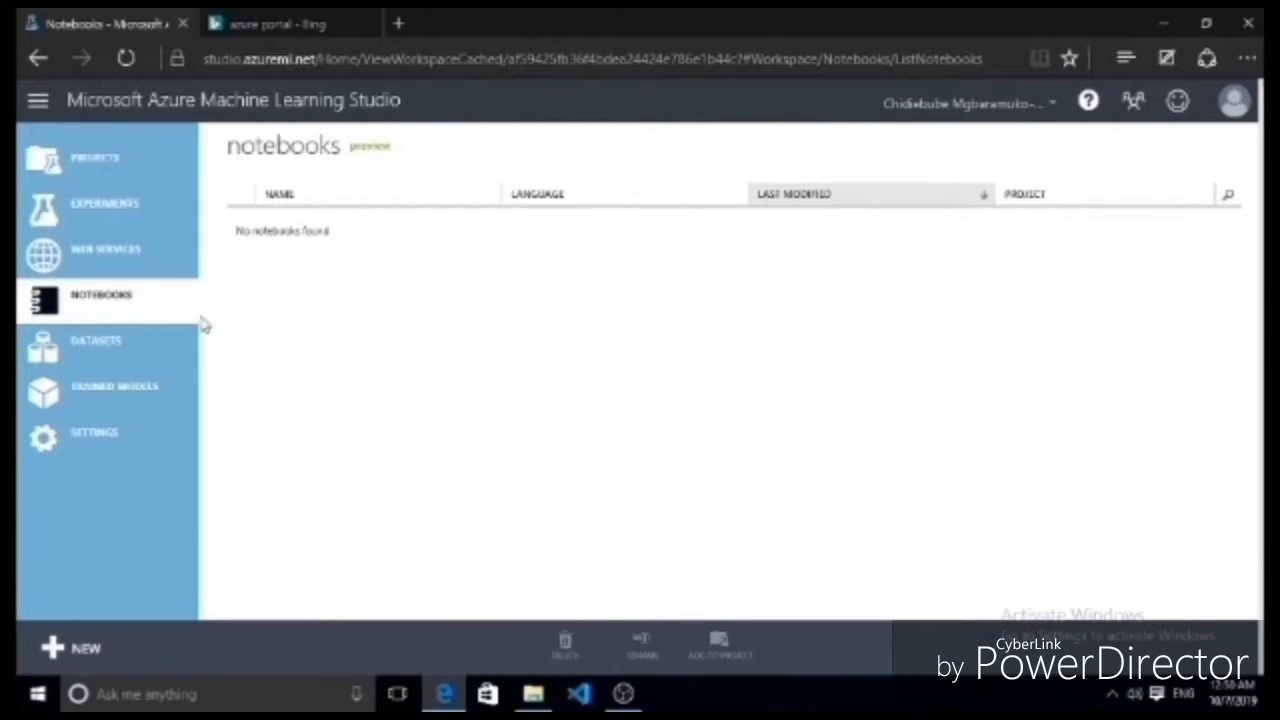
# Browse the list of sample datasets available in the workspace
pyautogui.click(94, 345)
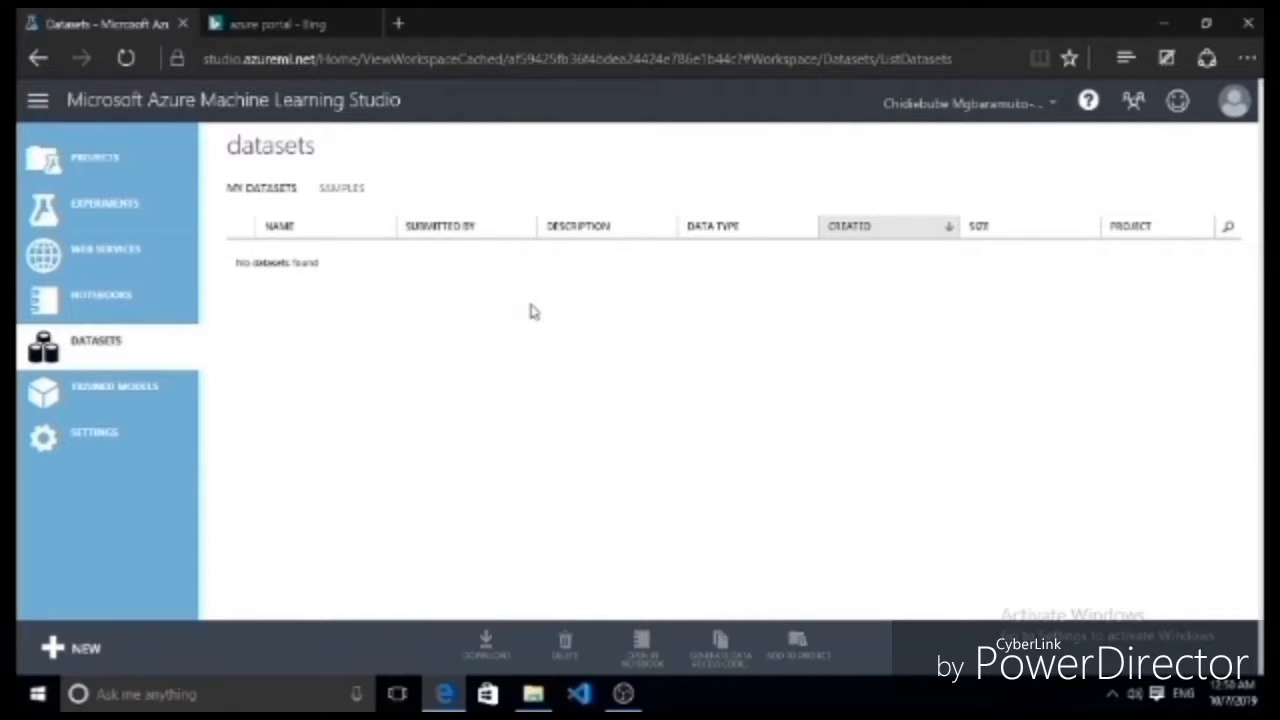
pyautogui.click(358, 198)
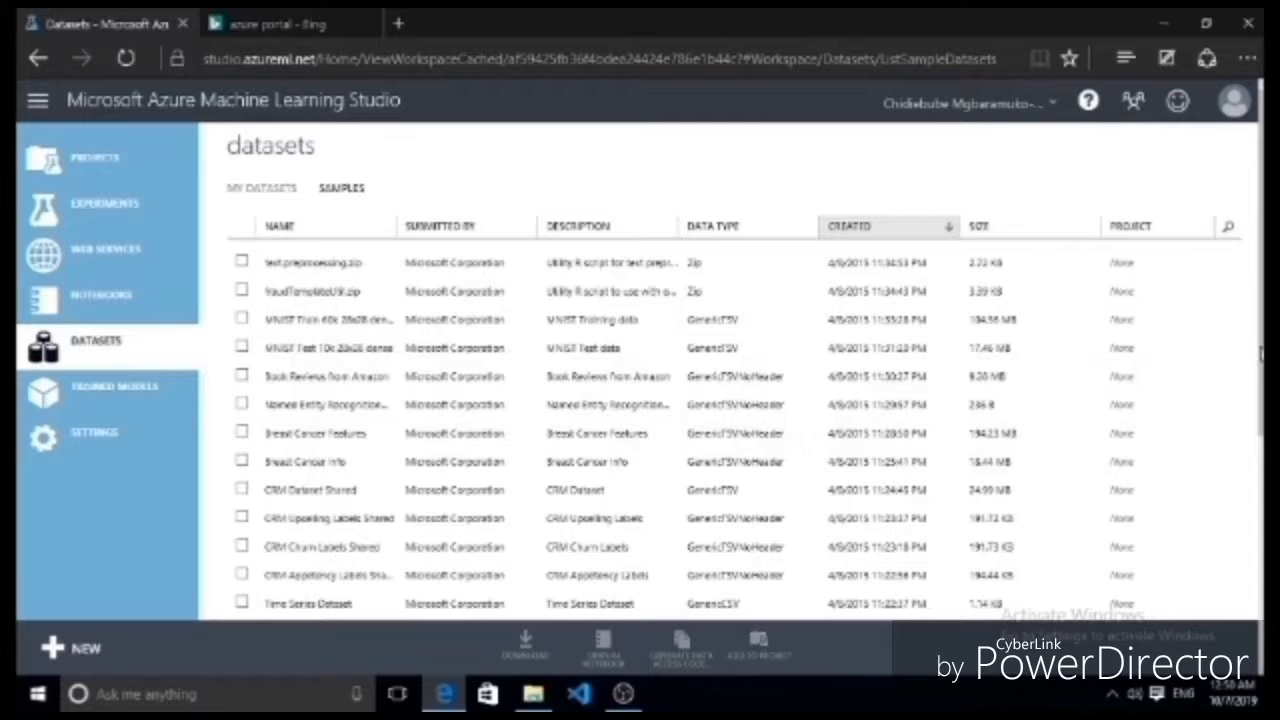
pyautogui.scroll(-5, 1262, 352)
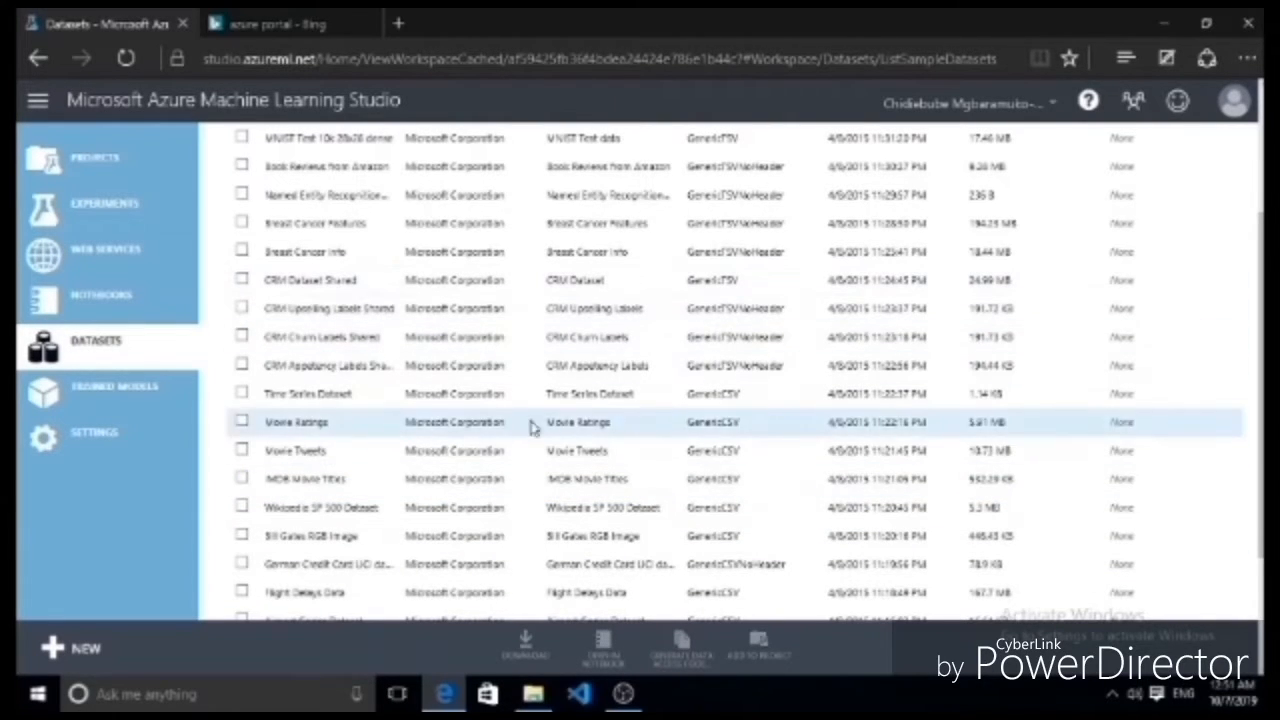
# Look through the Trained Models, Settings and Projects pages, marking both listed trained models
pyautogui.click(122, 398)
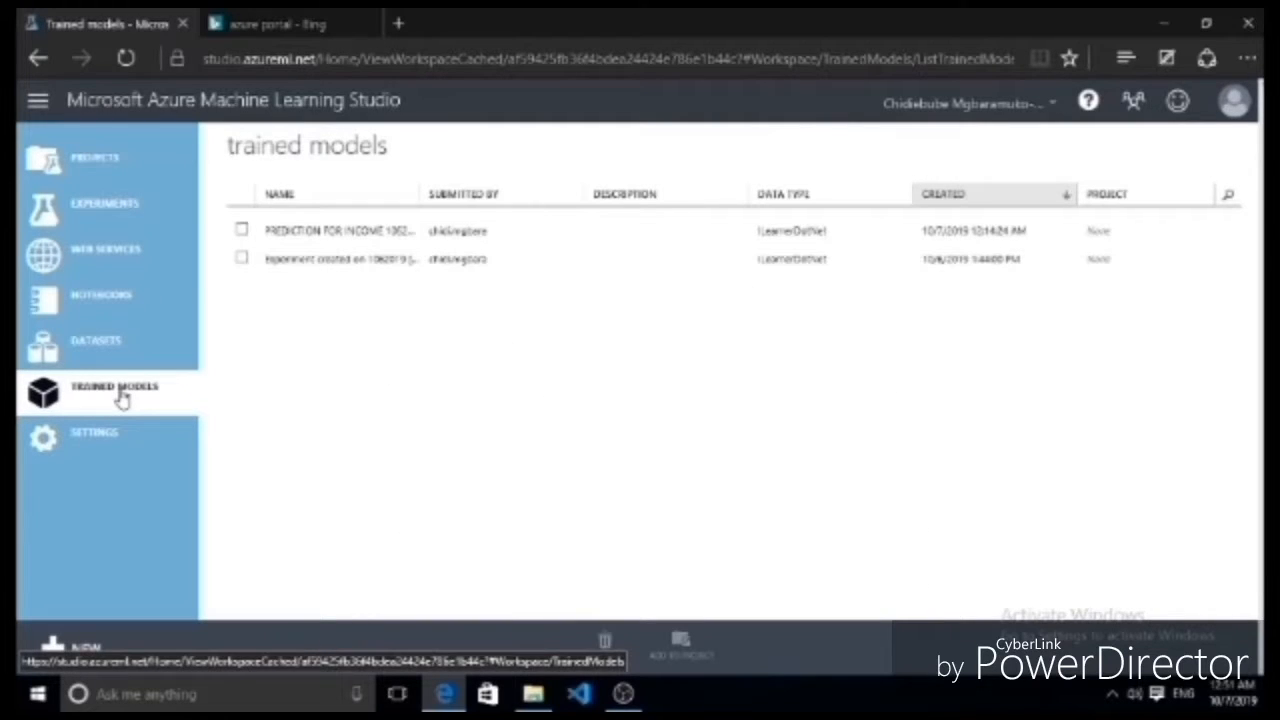
pyautogui.click(241, 230)
pyautogui.click(242, 259)
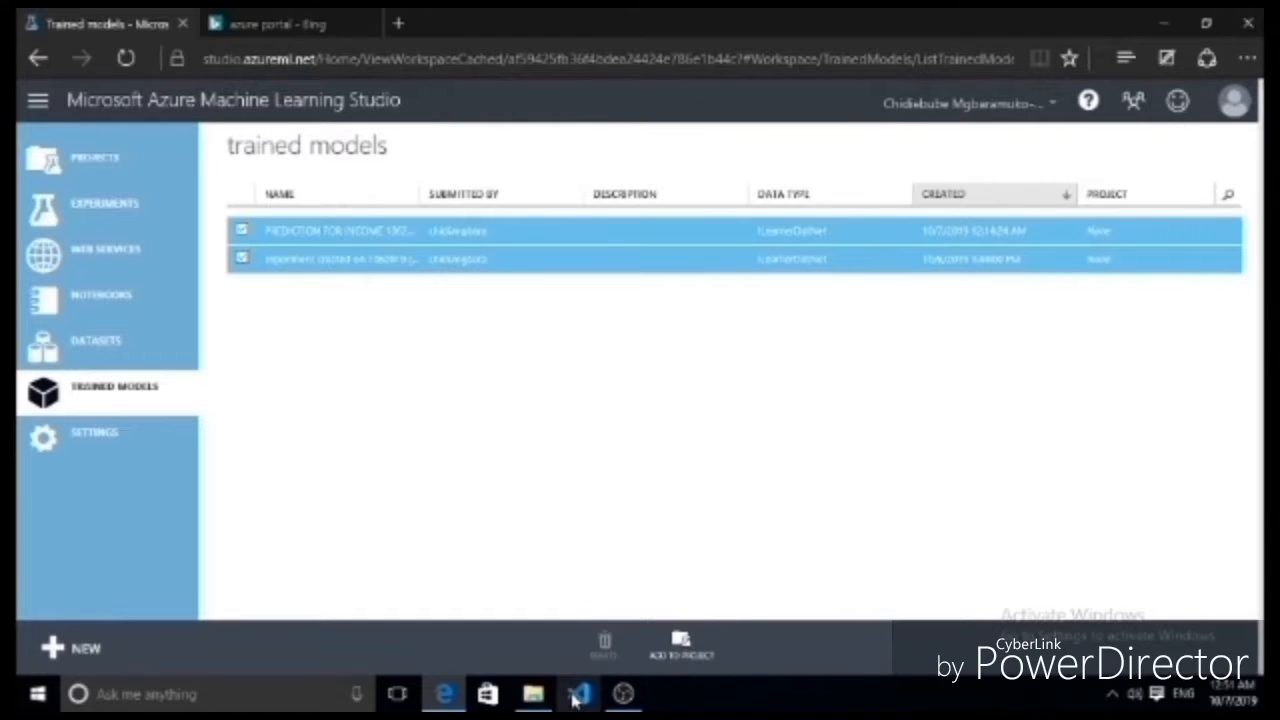
pyautogui.click(97, 460)
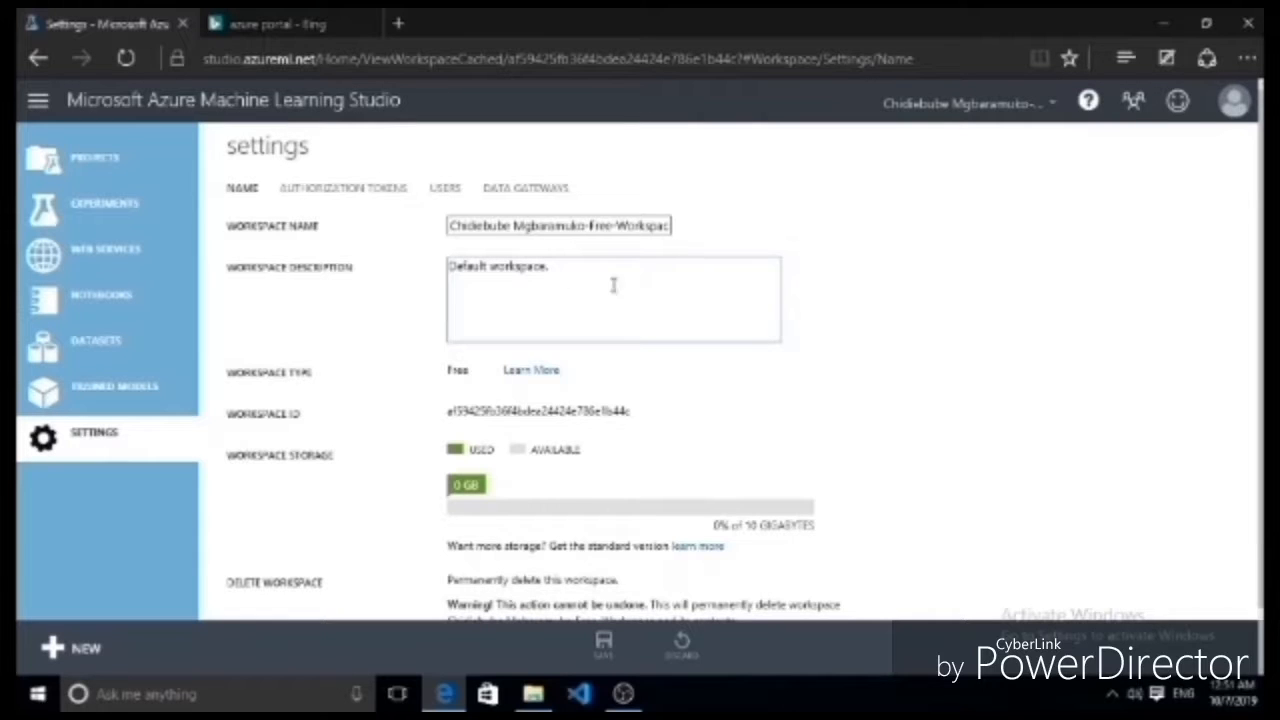
pyautogui.click(137, 178)
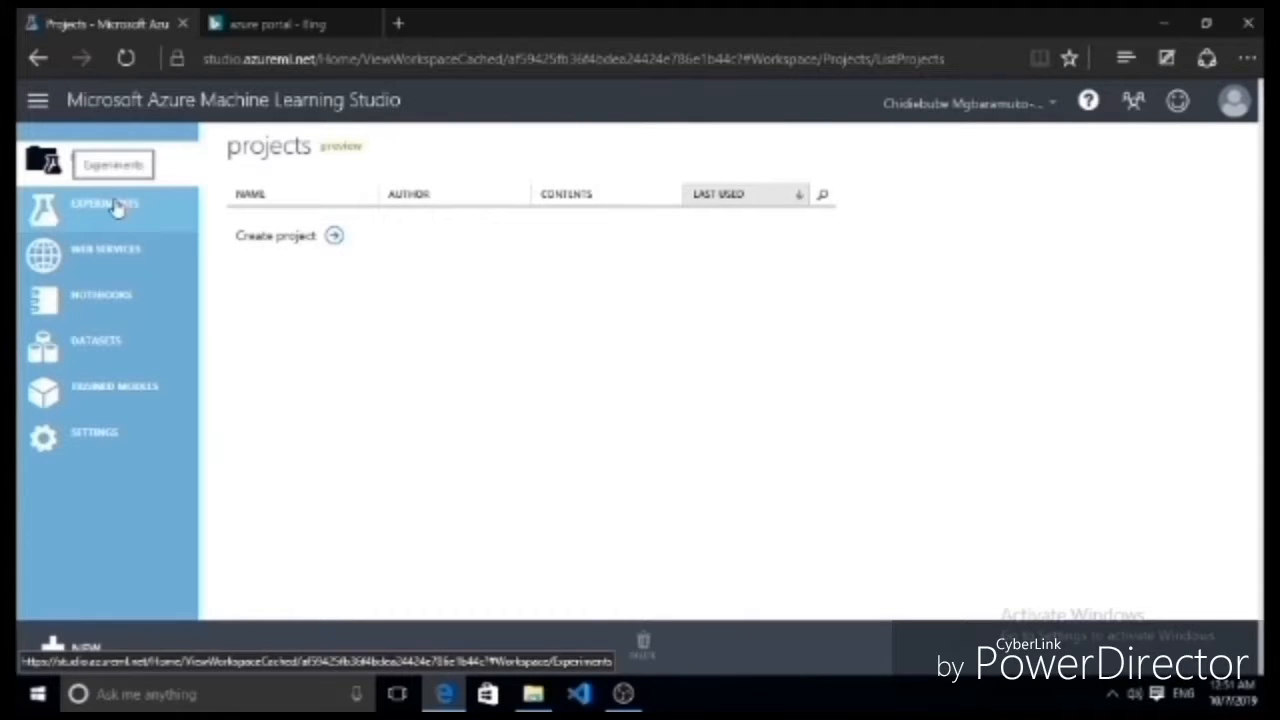
# Create a new blank experiment from the Experiments page
pyautogui.click(118, 206)
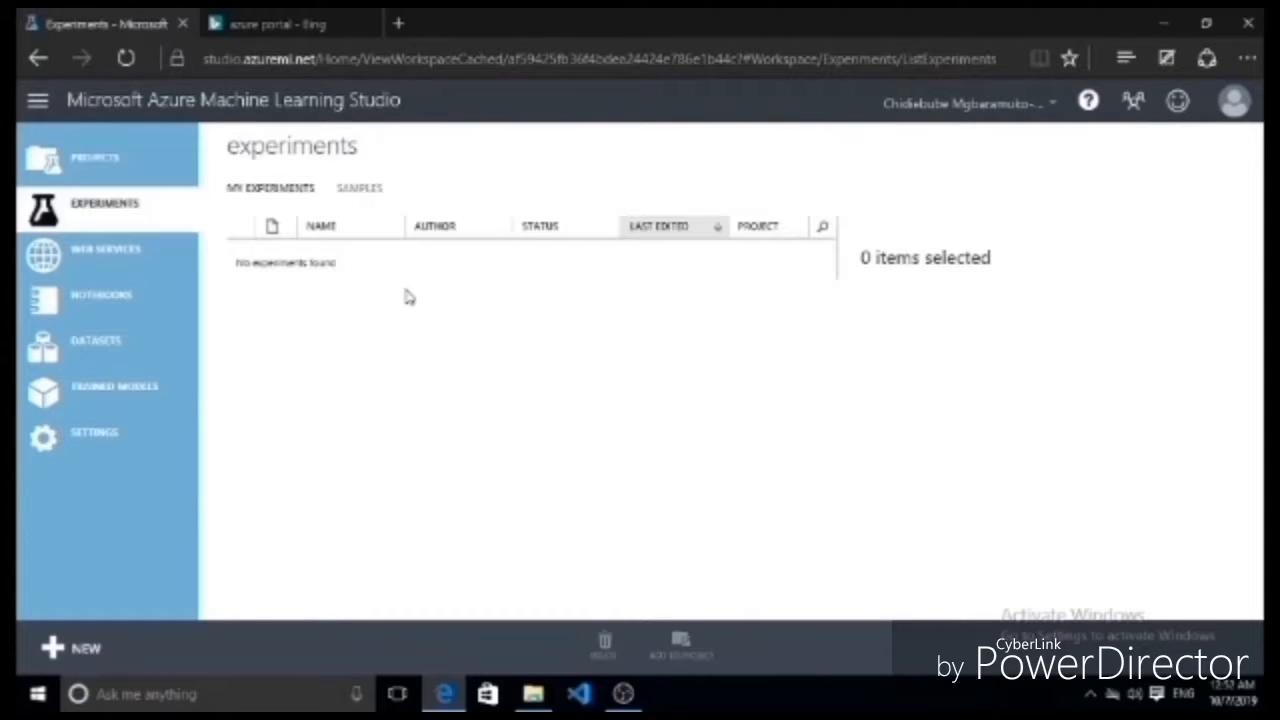
pyautogui.click(74, 652)
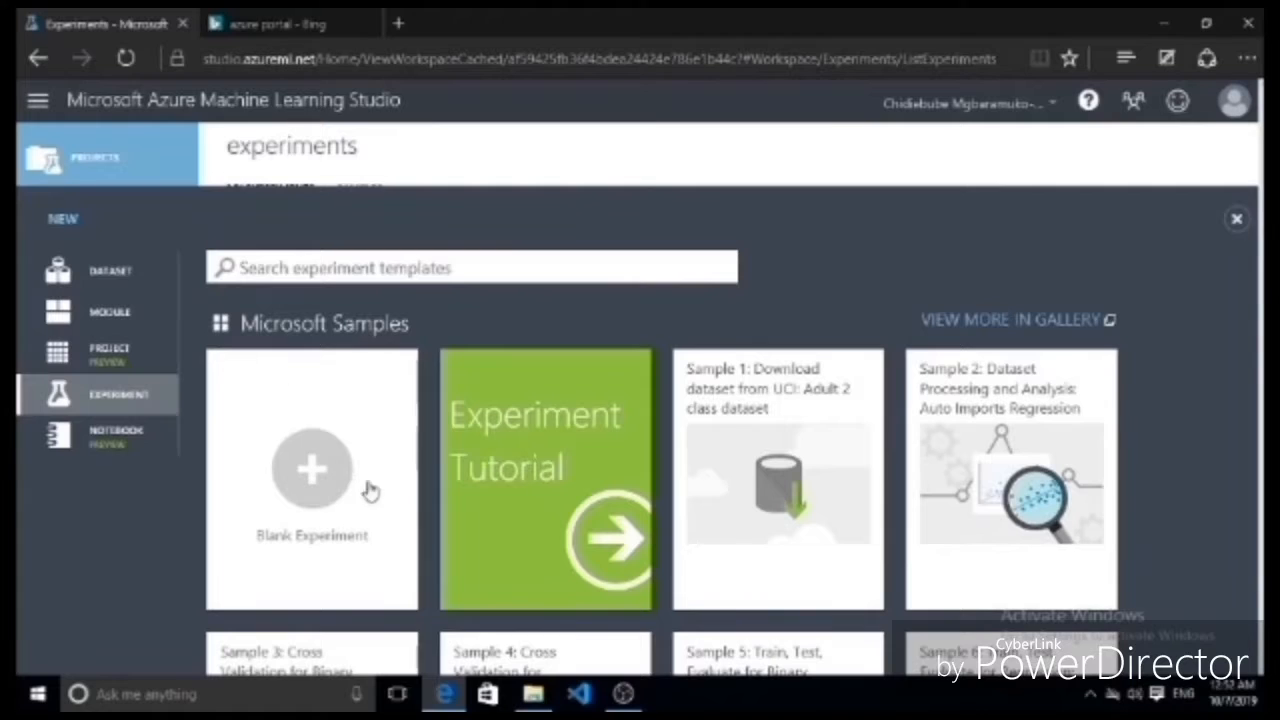
pyautogui.click(305, 480)
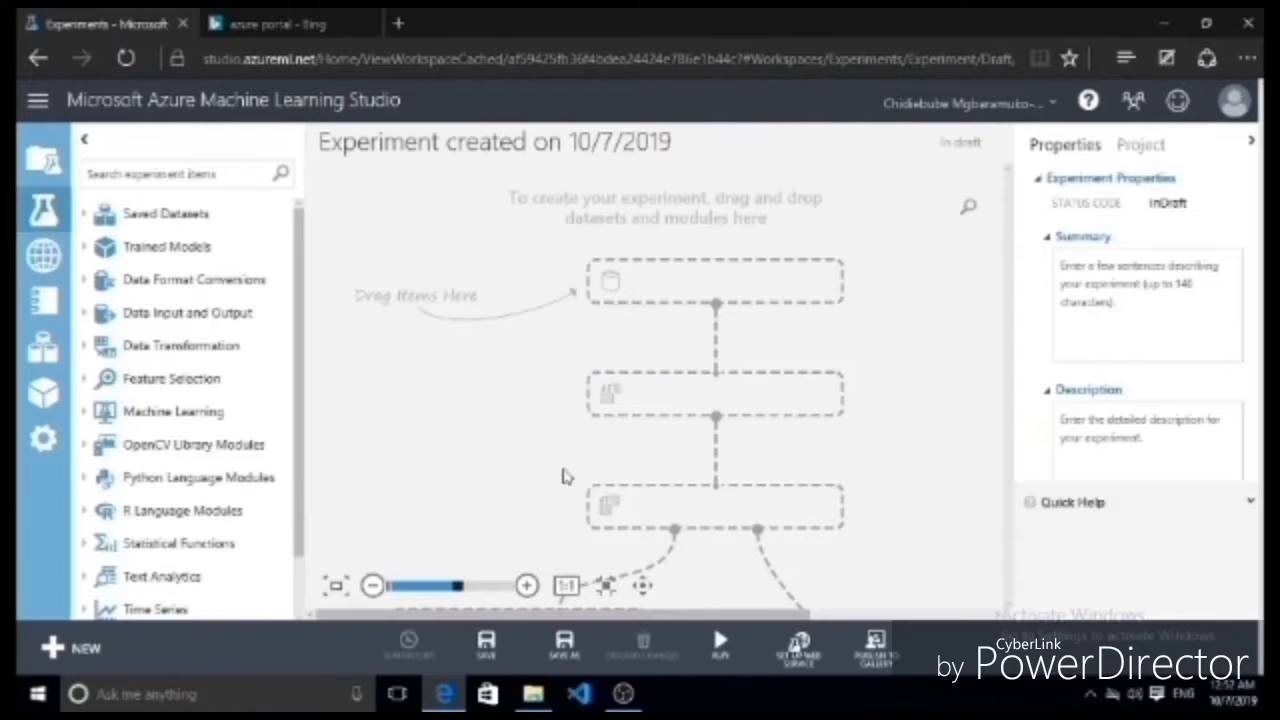
pyautogui.moveTo(447, 598); pyautogui.dragTo(425, 597)
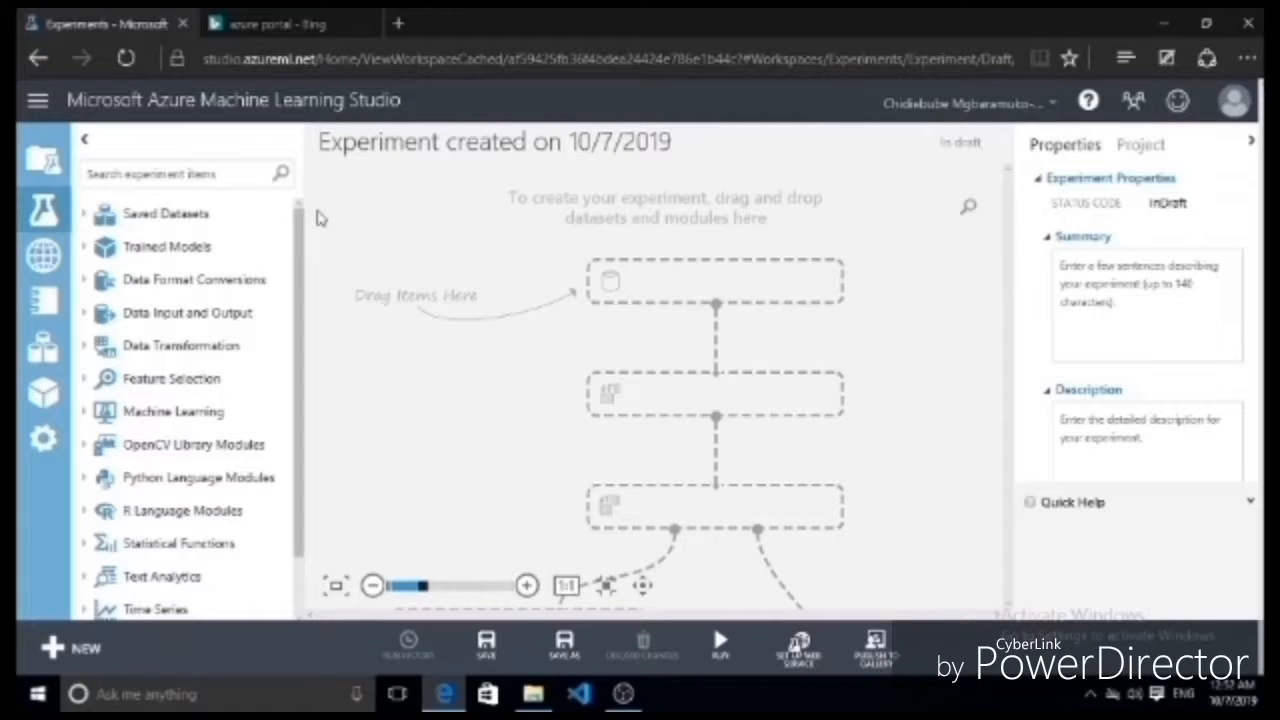
# Rename the experiment as "INCOME PREDICTION MODEL 10/7/2019"
pyautogui.click(569, 142)
pyautogui.press('BackSpace')
pyautogui.press('BackSpace')
pyautogui.press('BackSpace')
pyautogui.press('BackSpace')
pyautogui.press('BackSpace')
pyautogui.press('BackSpace')
pyautogui.press('BackSpace')
pyautogui.press('BackSpace')
pyautogui.press('BackSpace')
pyautogui.press('BackSpace')
pyautogui.press('BackSpace')
pyautogui.press('BackSpace')
pyautogui.press('BackSpace')
pyautogui.press('BackSpace')
pyautogui.press('BackSpace')
pyautogui.press('BackSpace')
pyautogui.press('BackSpace')
pyautogui.press('BackSpace')
pyautogui.press('BackSpace')
pyautogui.press('BackSpace')
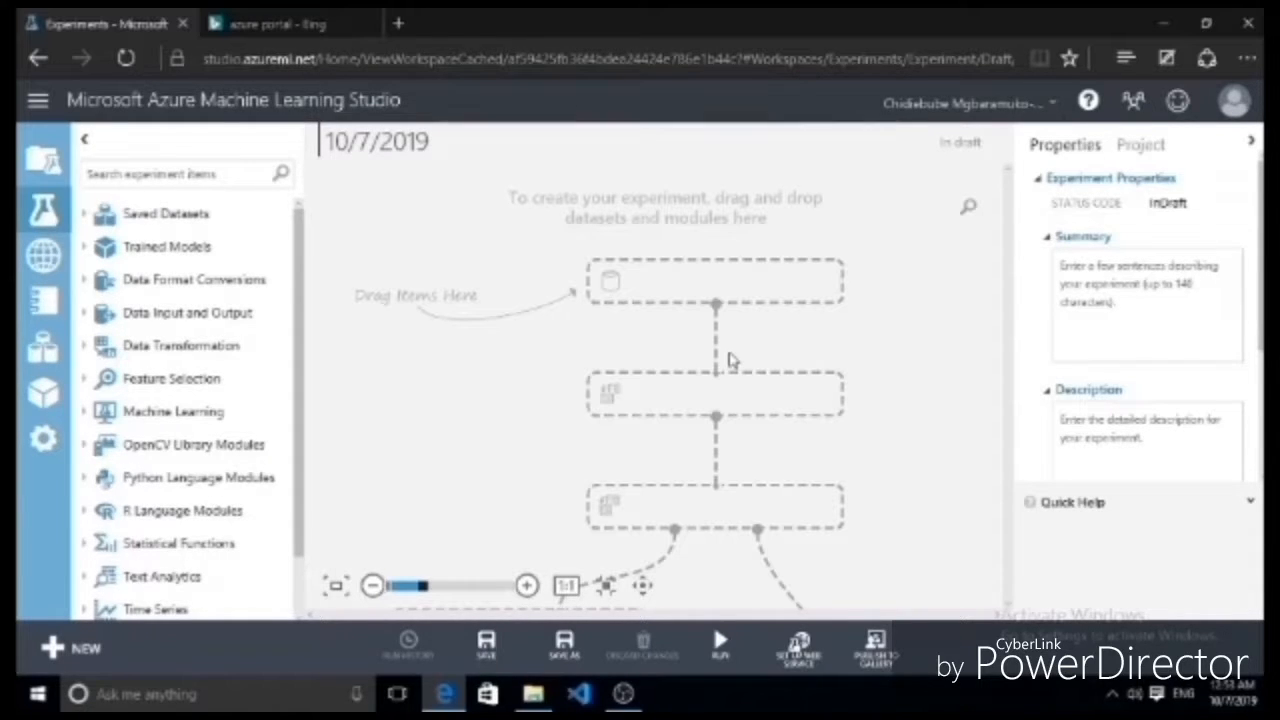
pyautogui.write('PRE')
pyautogui.press('BackSpace')
pyautogui.press('BackSpace')
pyautogui.press('BackSpace')
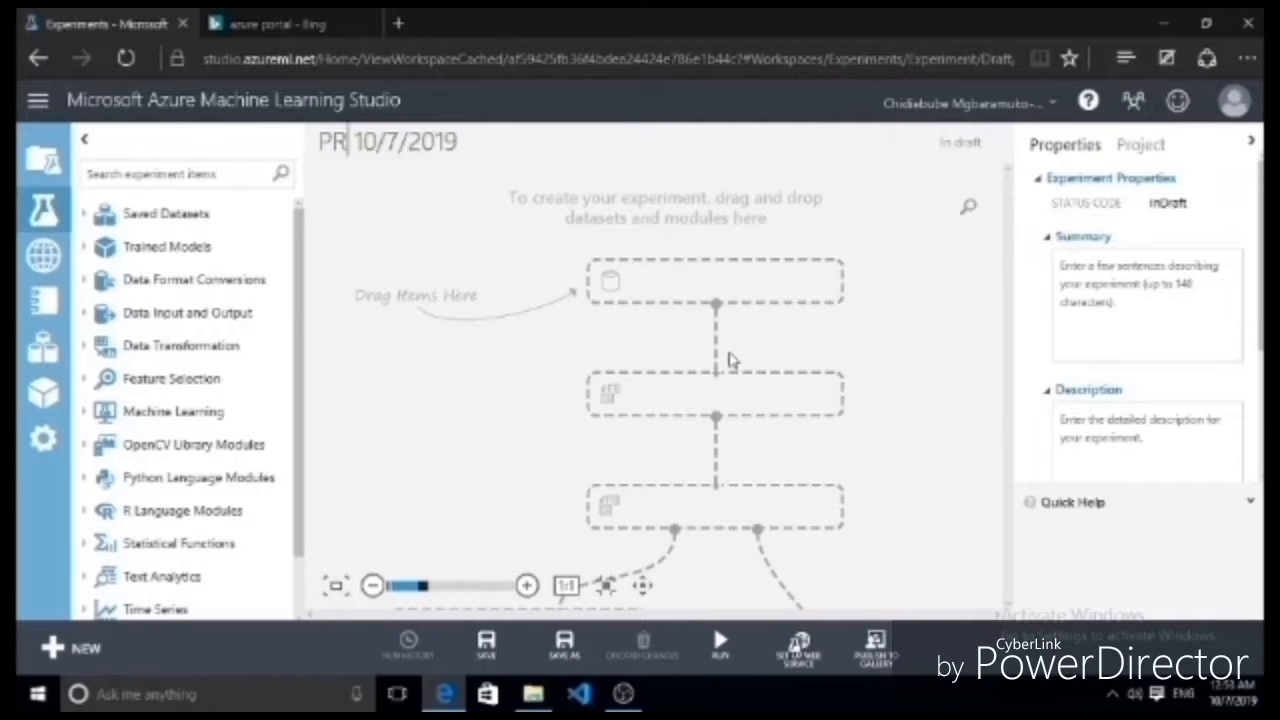
pyautogui.write('INCOME PREDICTION')
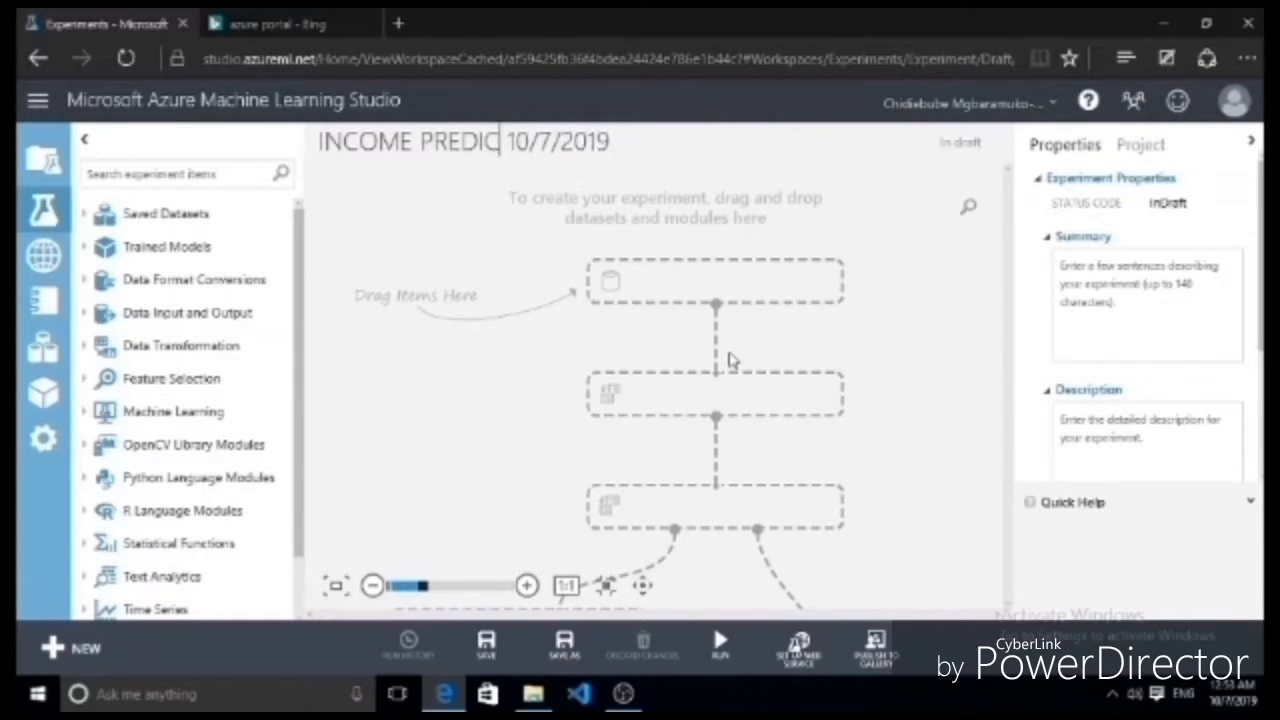
pyautogui.write(' MODEL')
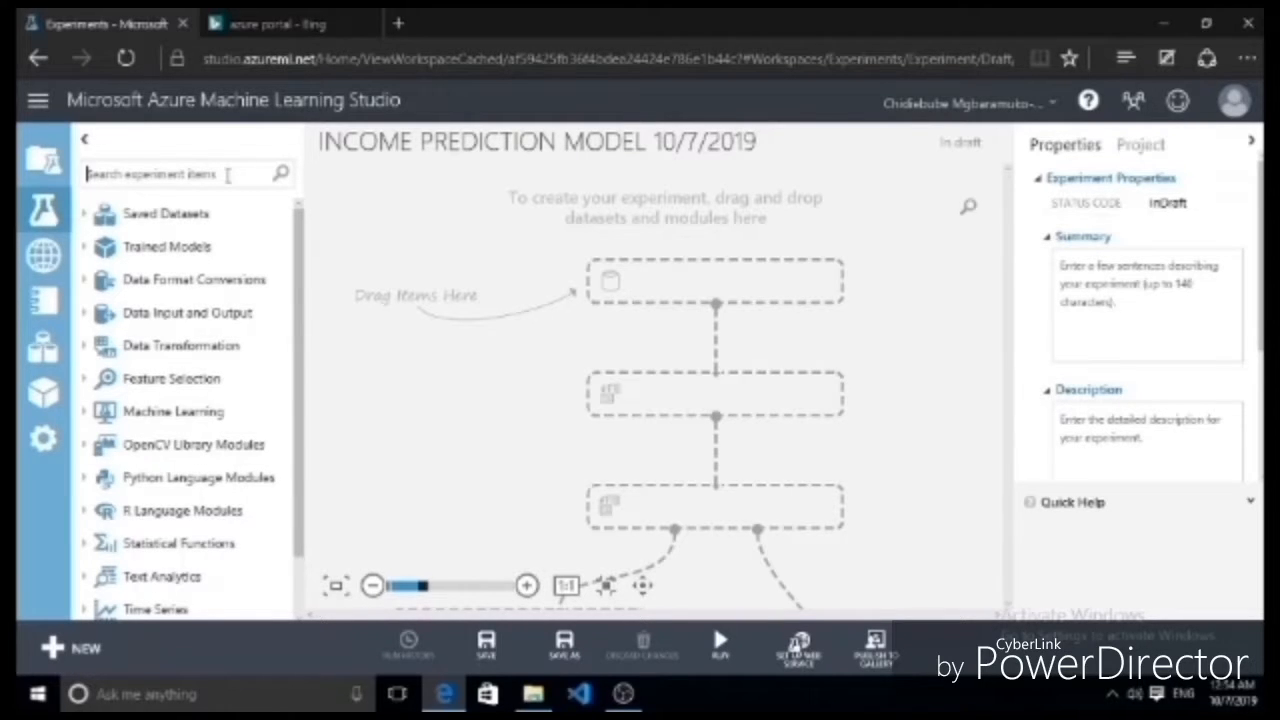
# Find the Adult Census Income Binary Classification sample dataset by searching for "DATASETS" and place it near the top of the experiment canvas
pyautogui.write('DATASETS')
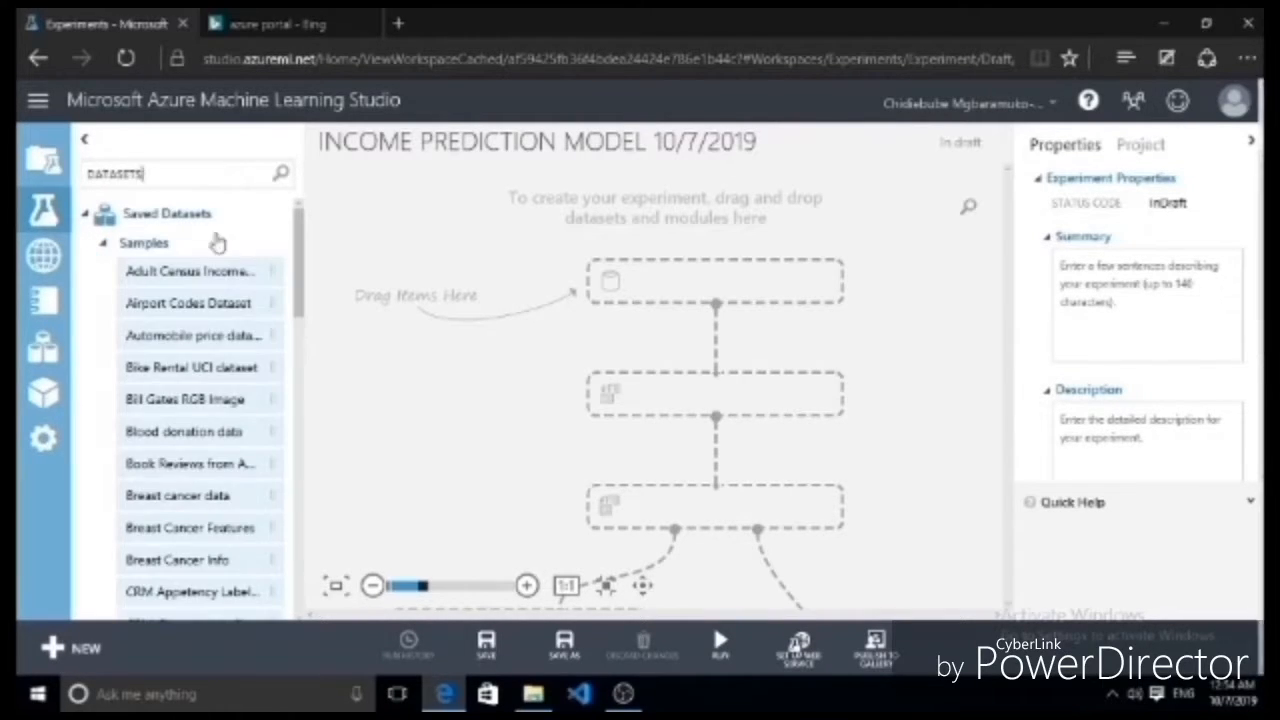
pyautogui.moveTo(300, 293); pyautogui.dragTo(308, 253)
pyautogui.click(222, 276)
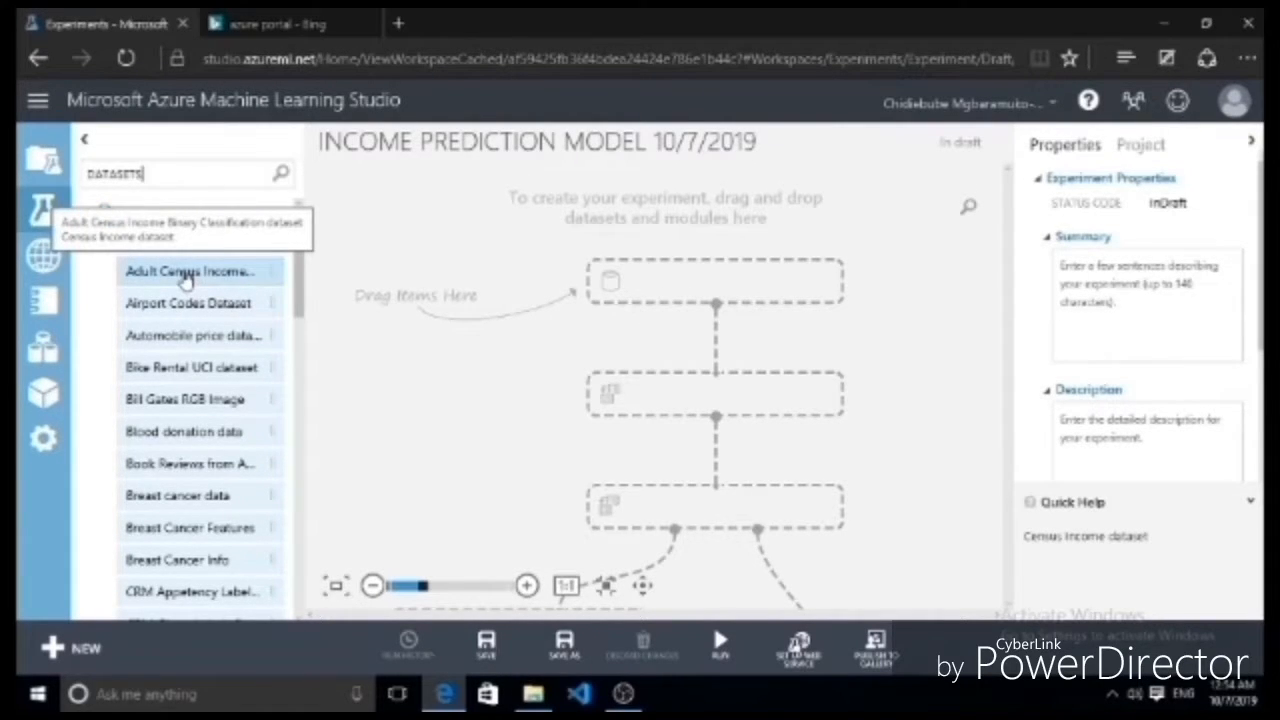
pyautogui.moveTo(185, 279); pyautogui.dragTo(627, 276)
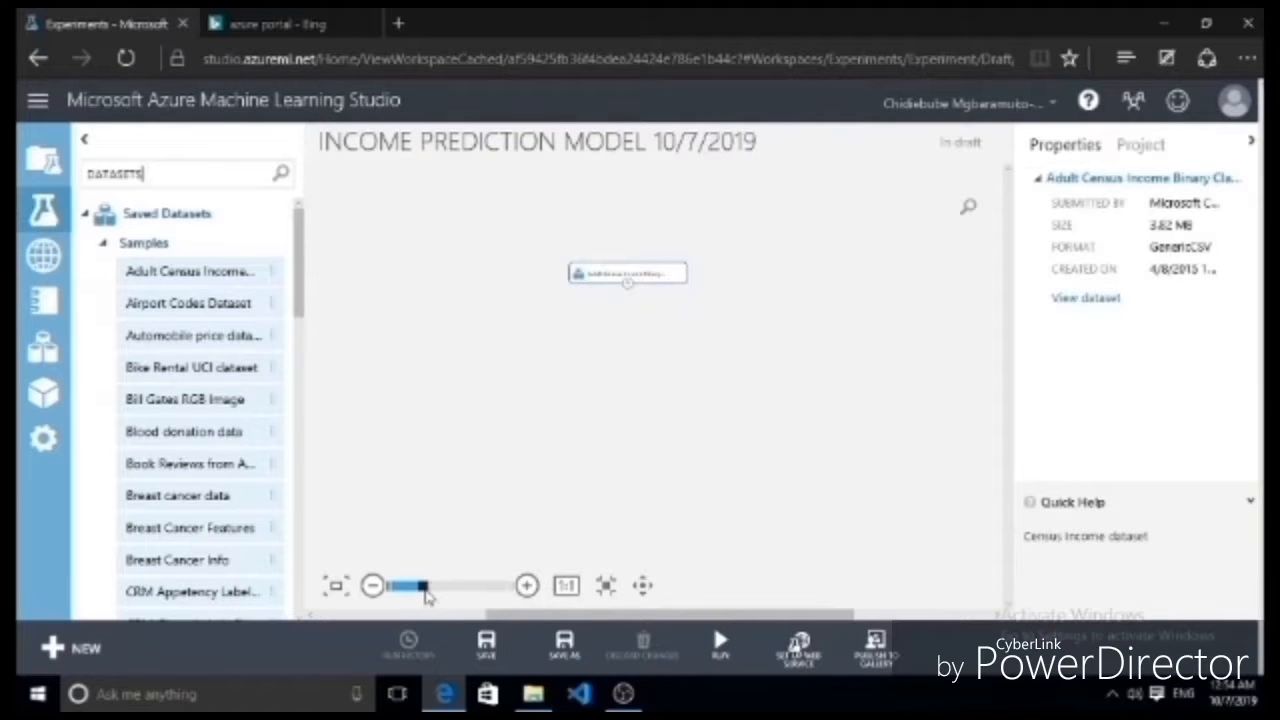
pyautogui.moveTo(422, 586); pyautogui.dragTo(436, 586)
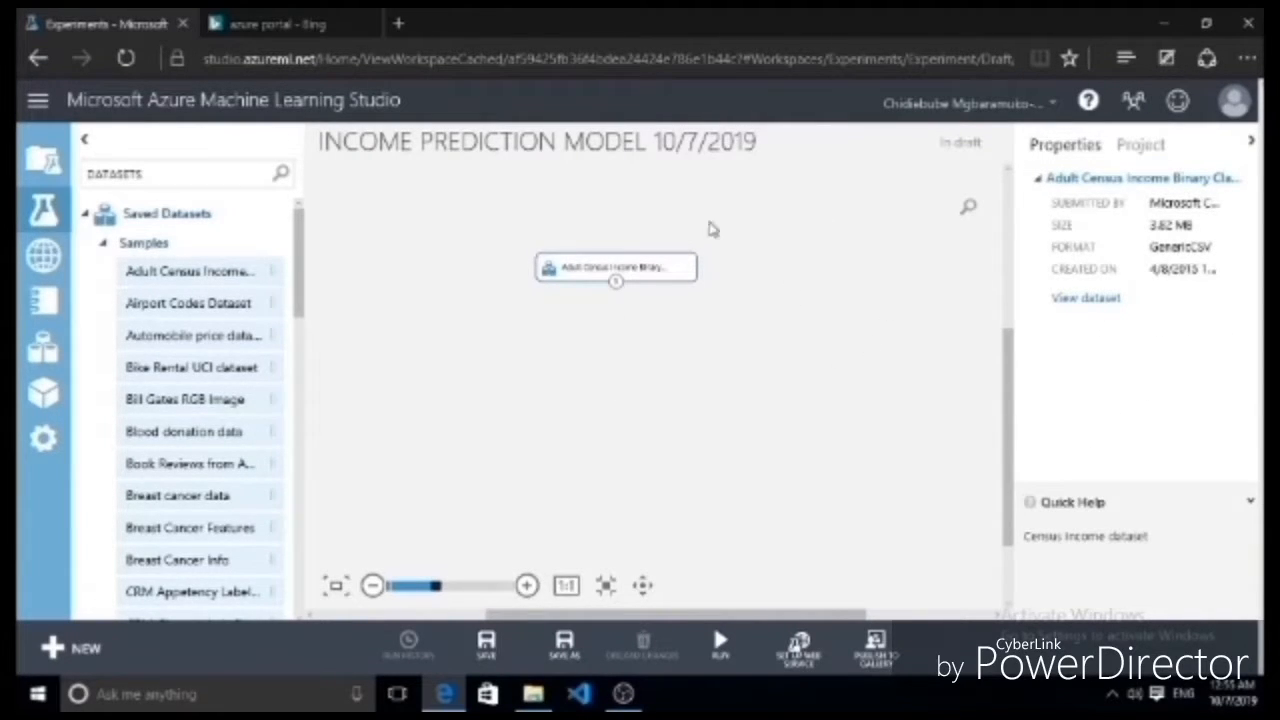
pyautogui.moveTo(600, 278); pyautogui.dragTo(614, 215)
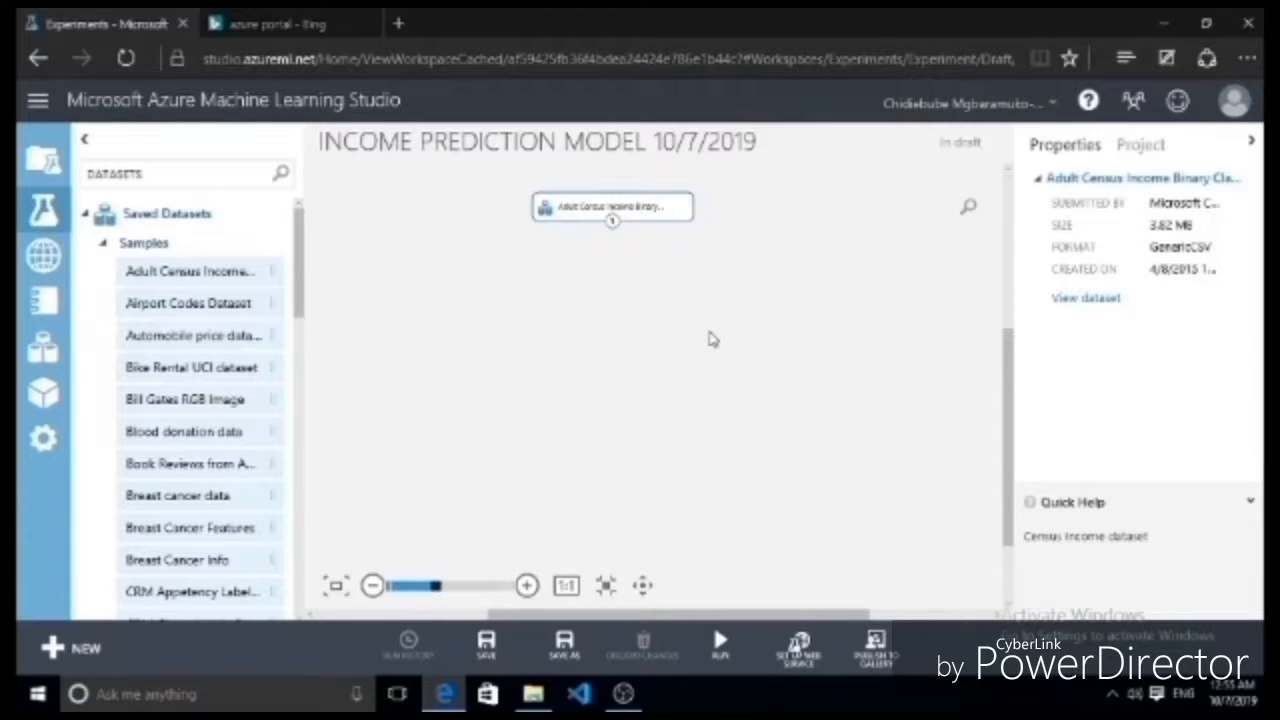
# Visualize the Adult Census Income dataset, examine its rows and columns, and close the preview
pyautogui.rightClick(613, 222)
pyautogui.click(689, 276)
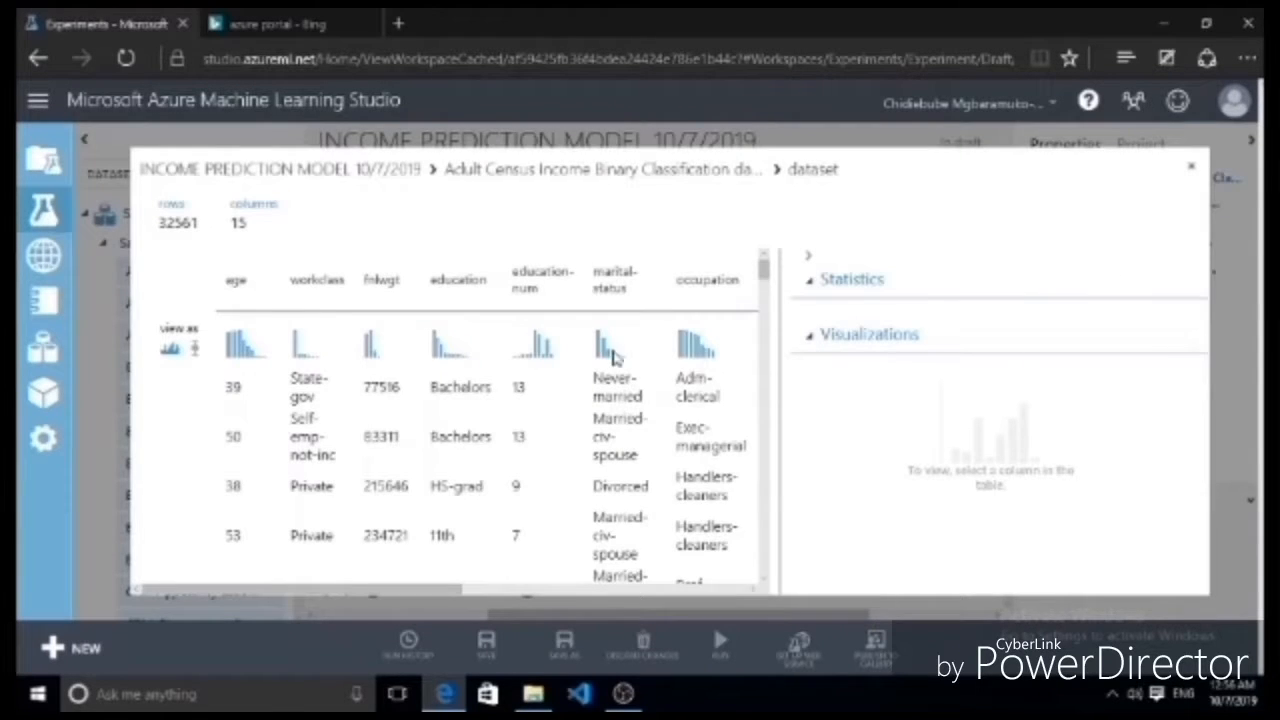
pyautogui.moveTo(440, 588); pyautogui.dragTo(336, 593)
pyautogui.click(1191, 167)
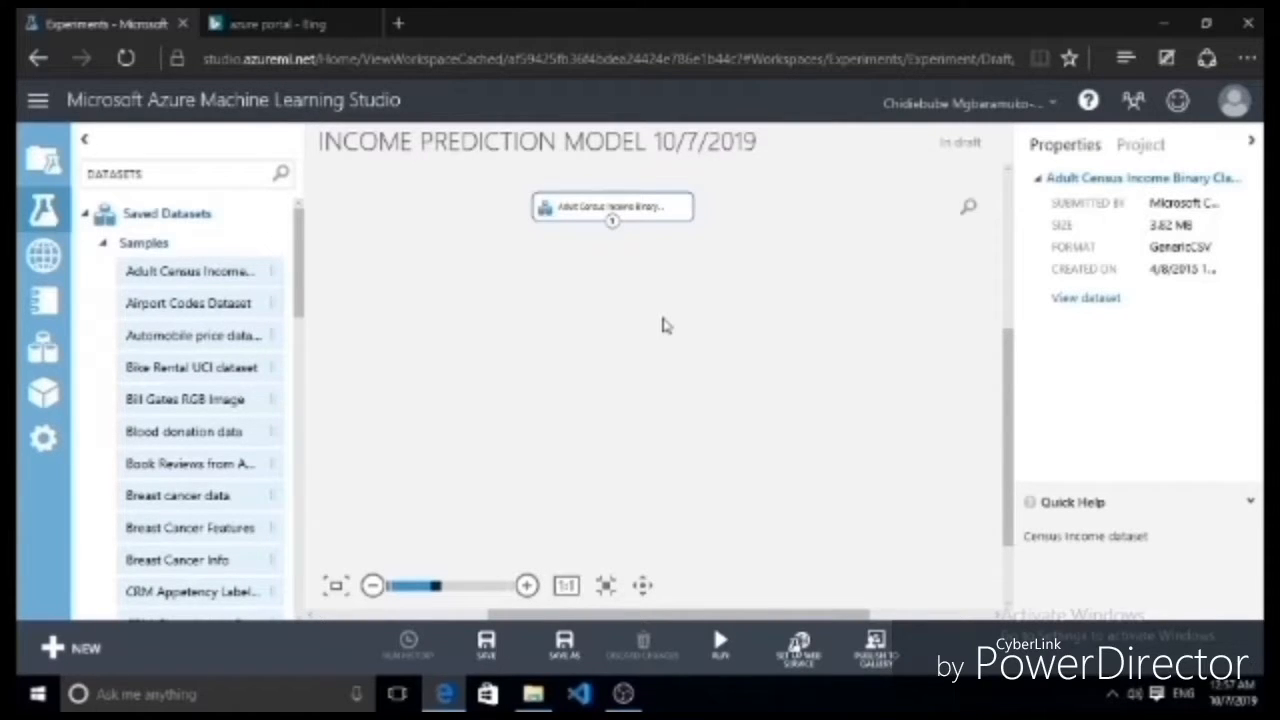
# Search the experiment items for "select", add a Select Columns in Dataset module below the census dataset, and connect the dataset's output to it
pyautogui.press('BackSpace')
pyautogui.press('BackSpace')
pyautogui.press('BackSpace')
pyautogui.press('BackSpace')
pyautogui.press('BackSpace')
pyautogui.press('BackSpace')
pyautogui.press('BackSpace')
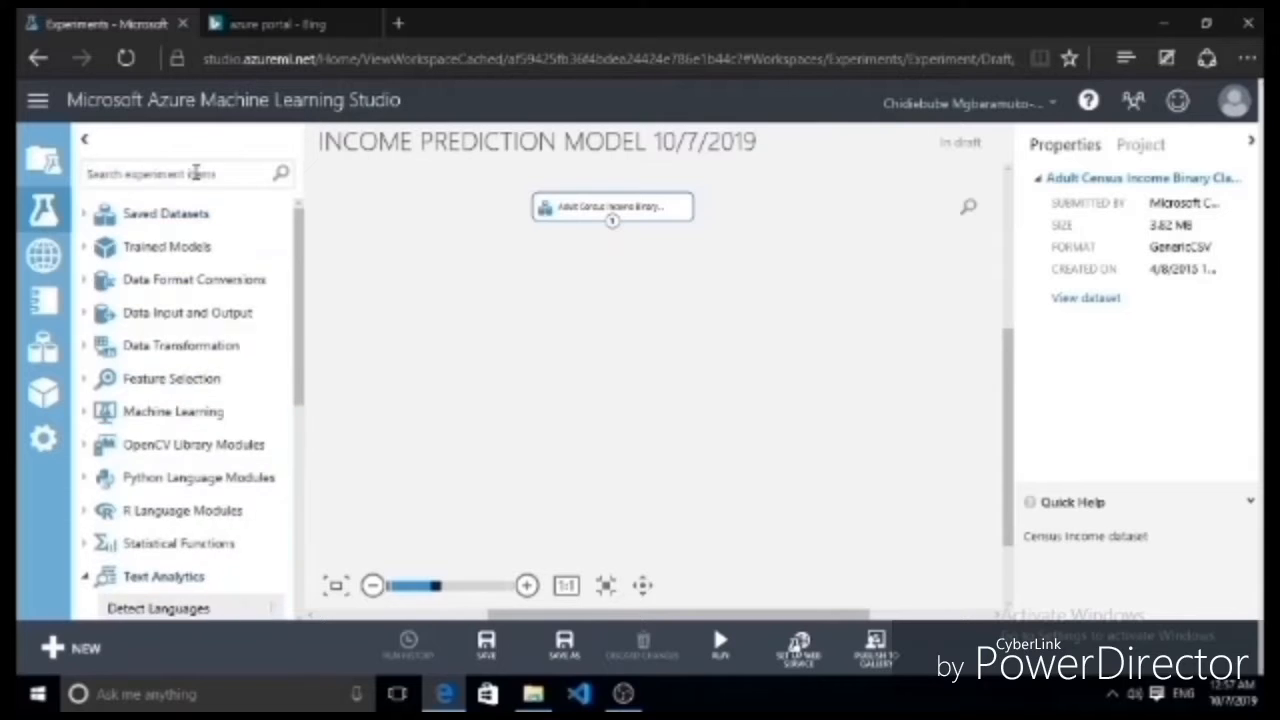
pyautogui.write('select')
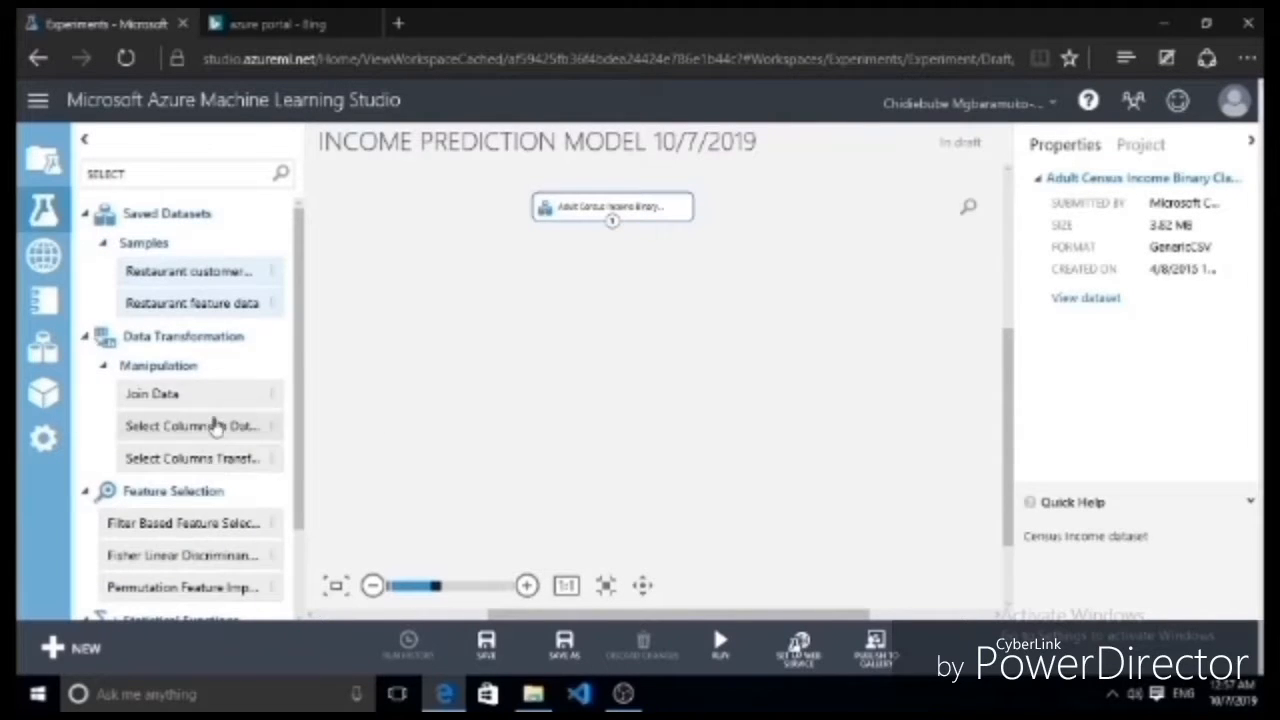
pyautogui.moveTo(183, 420); pyautogui.dragTo(675, 333)
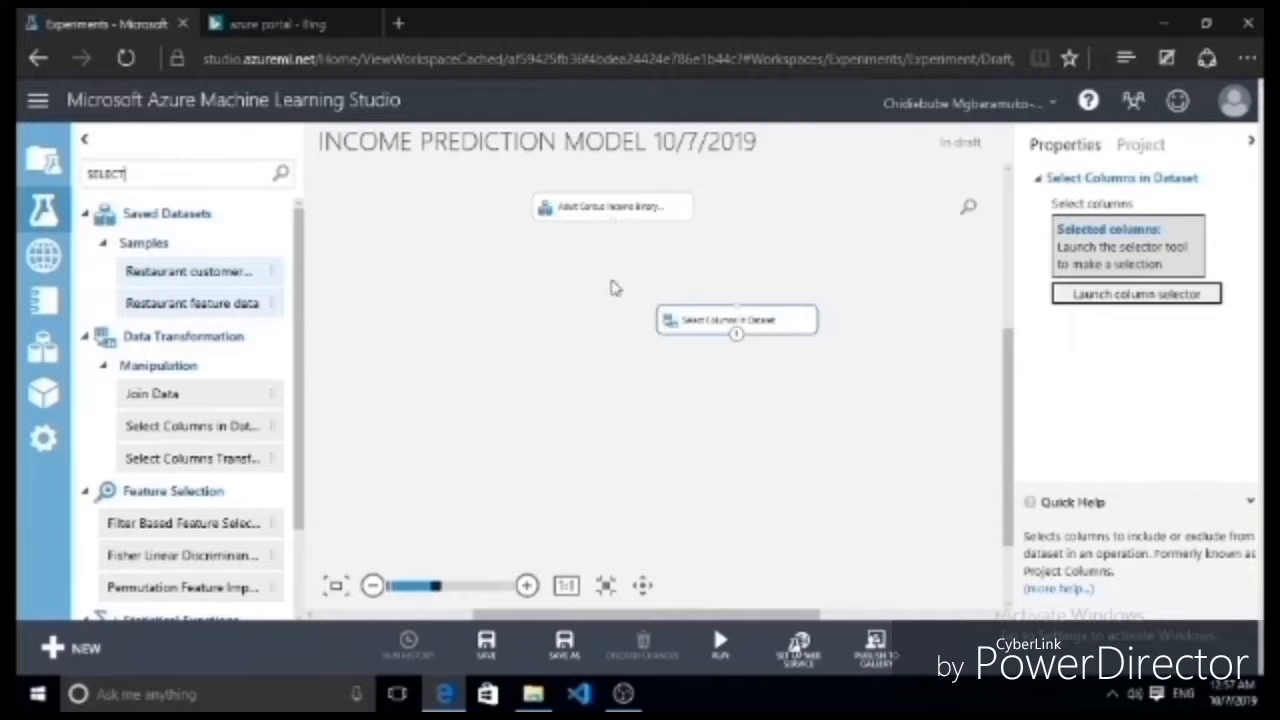
pyautogui.moveTo(612, 218)
pyautogui.mouseDown()
pyautogui.moveTo(737, 300)
pyautogui.moveTo(740, 318)
pyautogui.mouseUp()
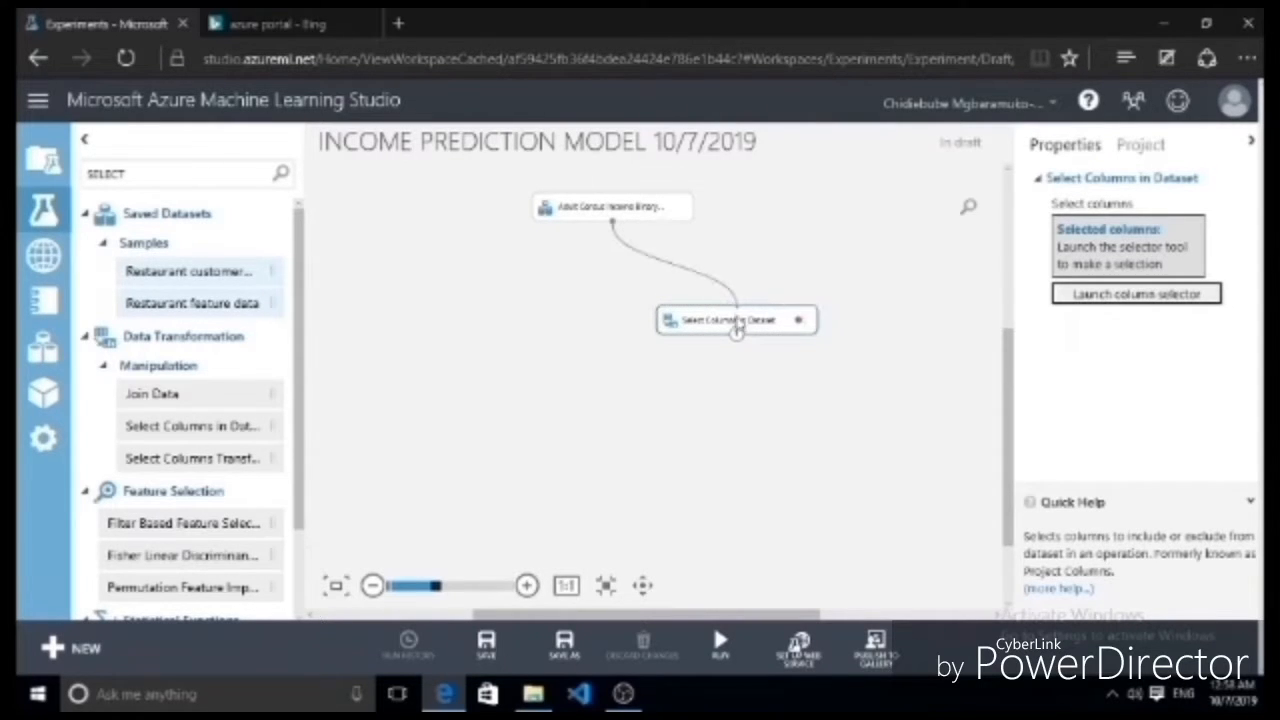
# Open the column selector for the Select Columns in Dataset module and add the age, workclass and education columns to the selection
pyautogui.click(1157, 294)
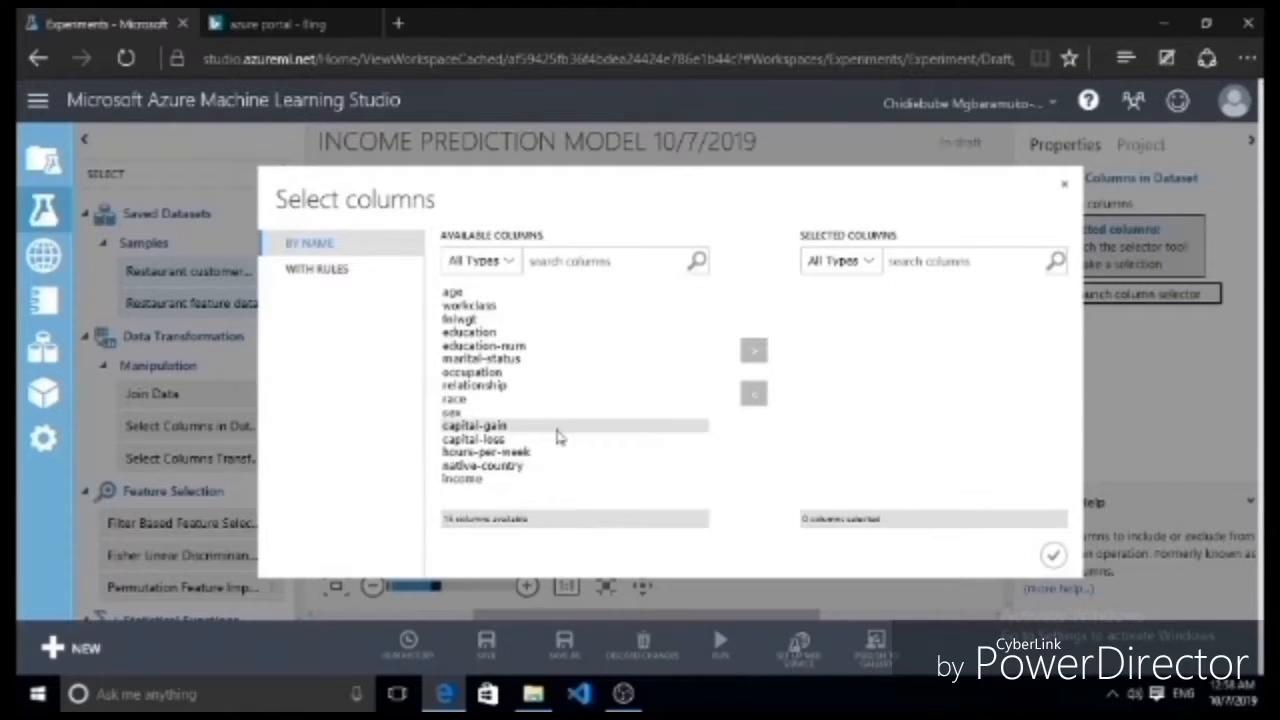
pyautogui.click(540, 293)
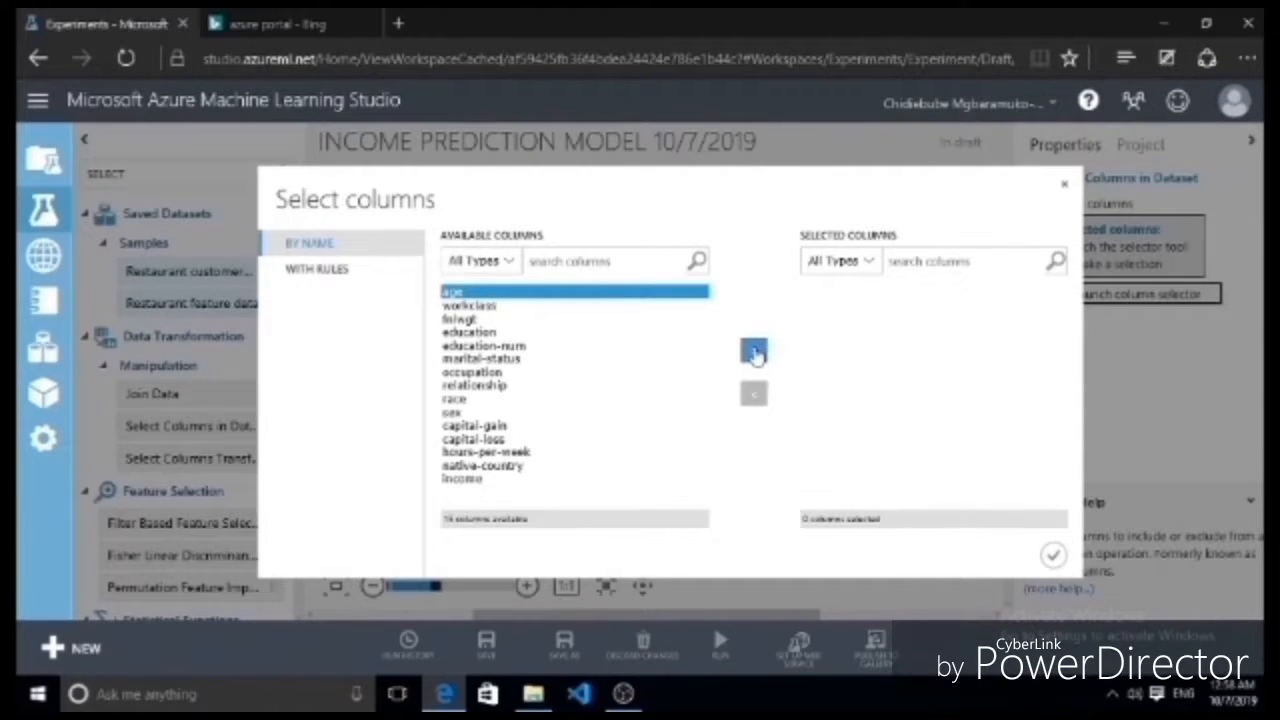
pyautogui.click(755, 353)
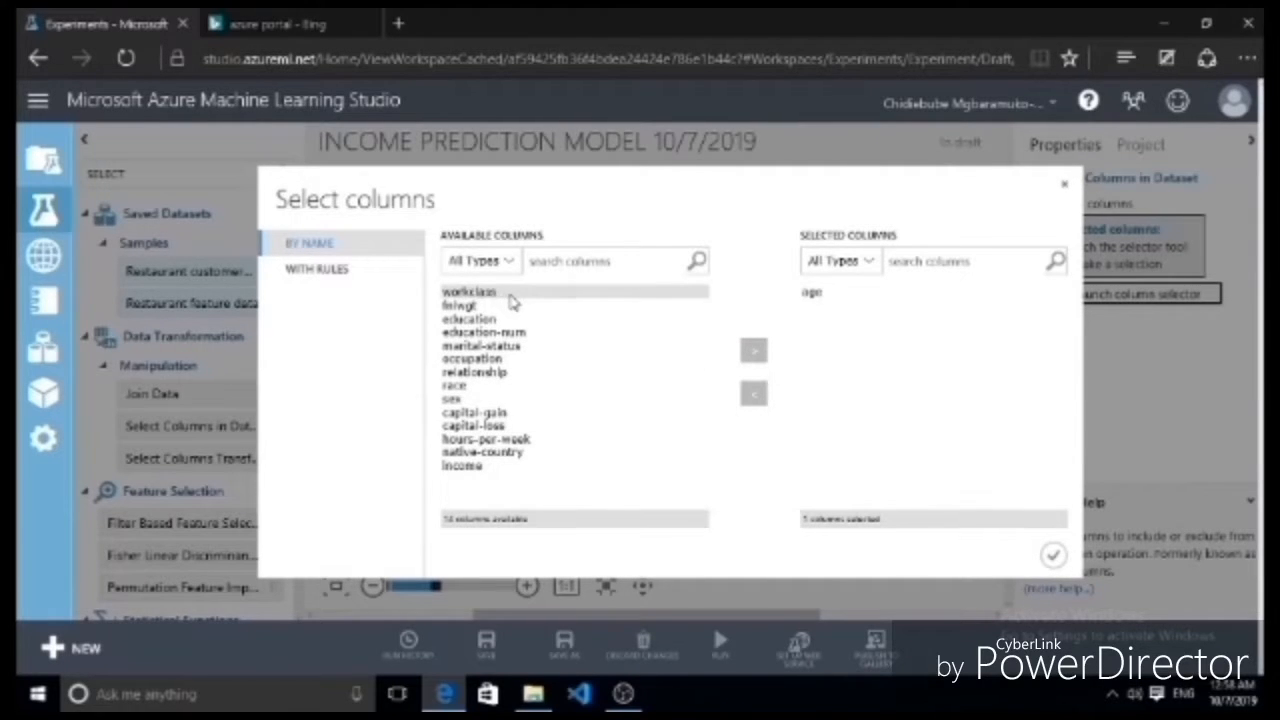
pyautogui.click(510, 293)
pyautogui.click(755, 352)
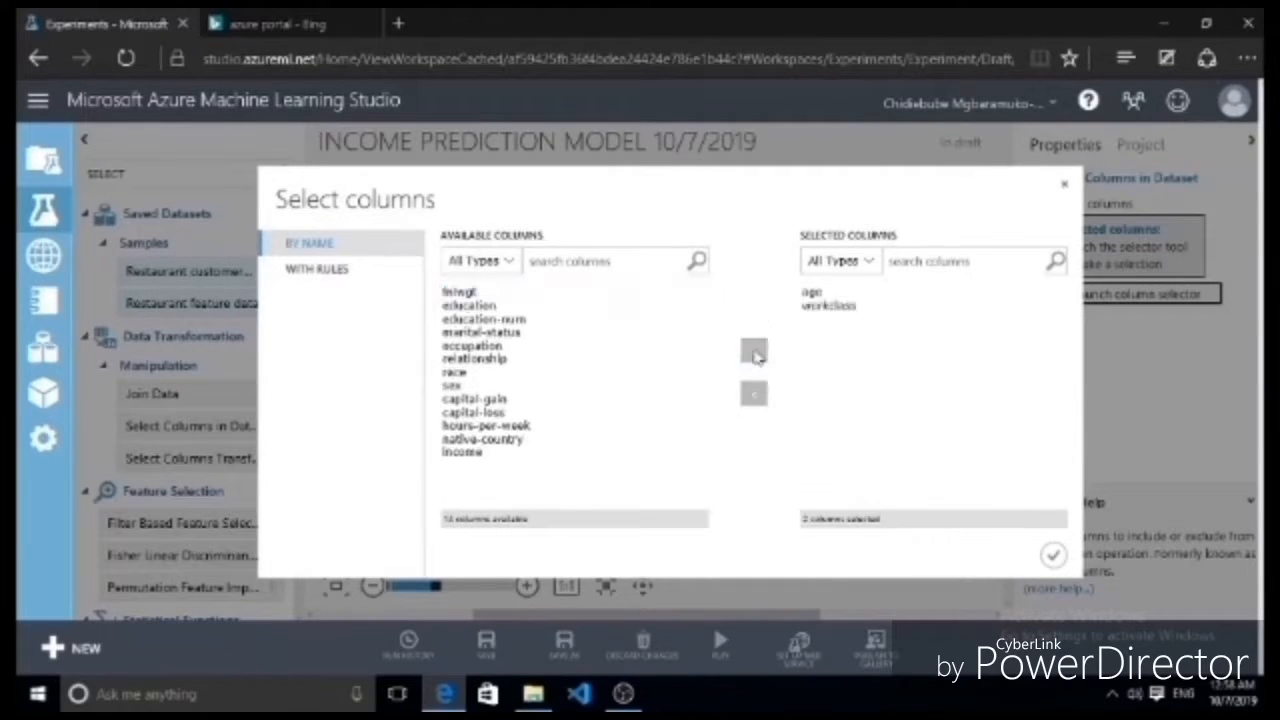
pyautogui.click(534, 307)
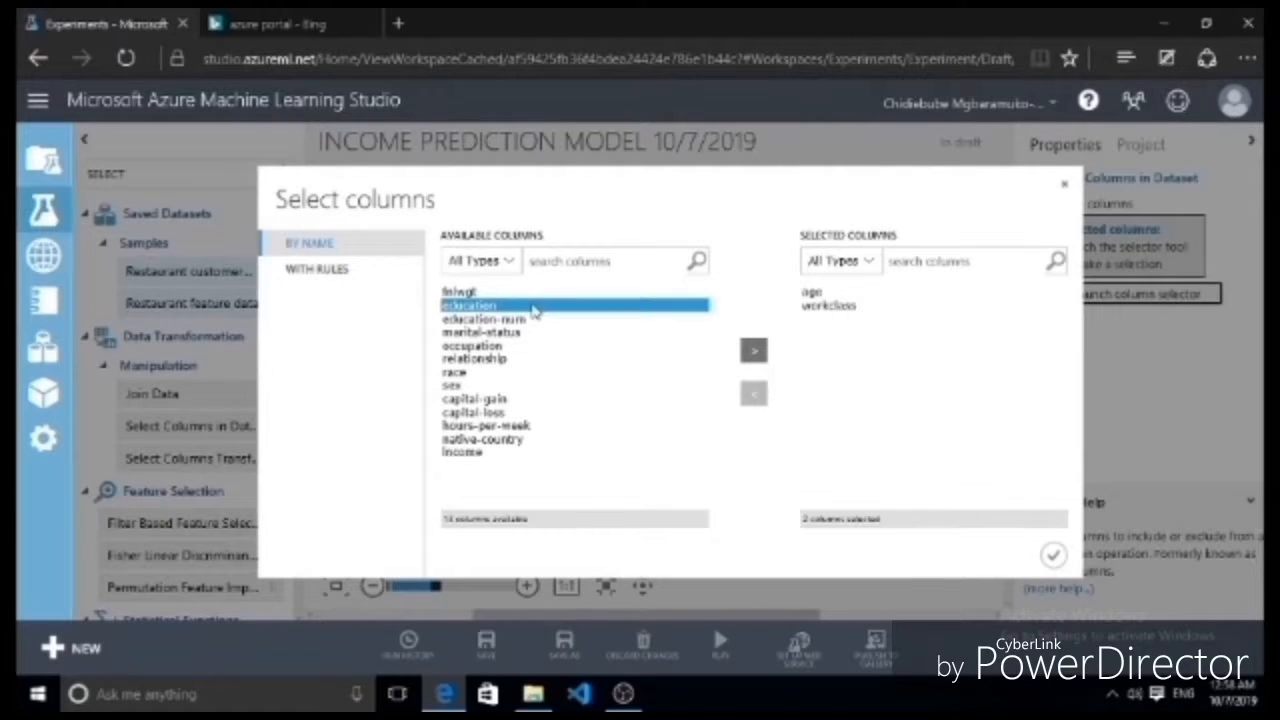
pyautogui.click(754, 354)
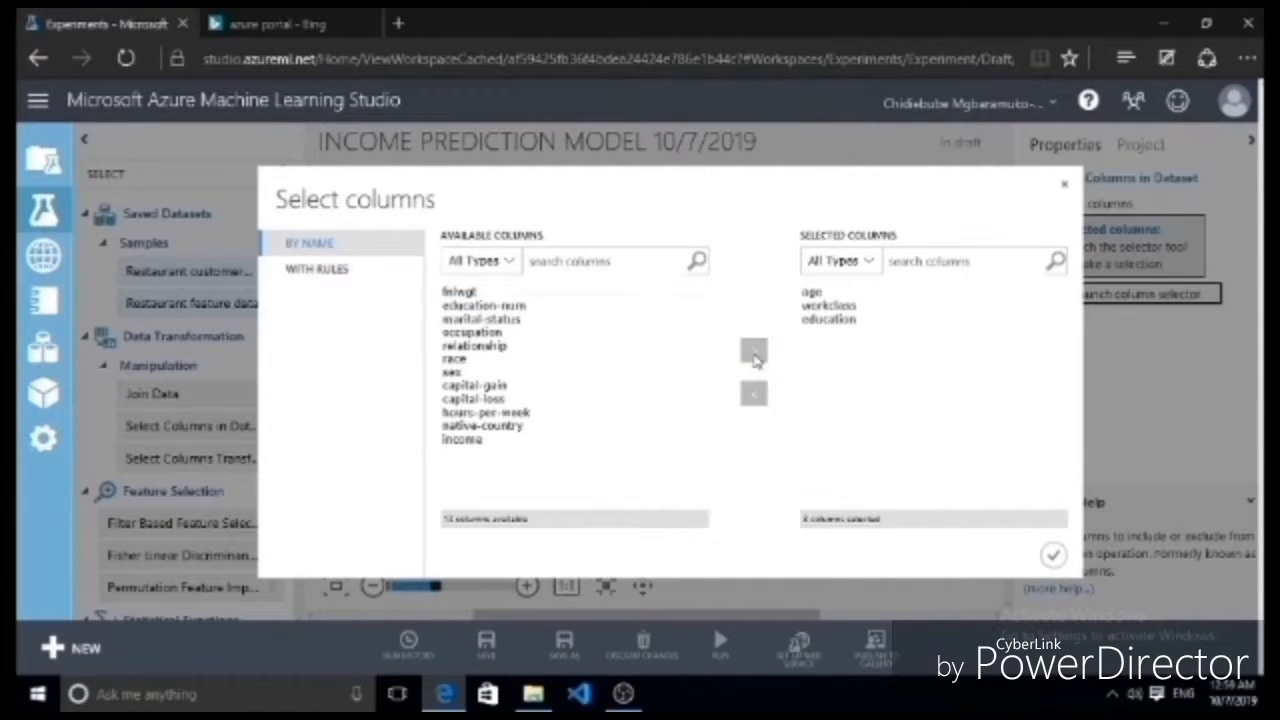
# Add the occupation, race, sex, native-country and income columns to the selection and apply it
pyautogui.click(586, 342)
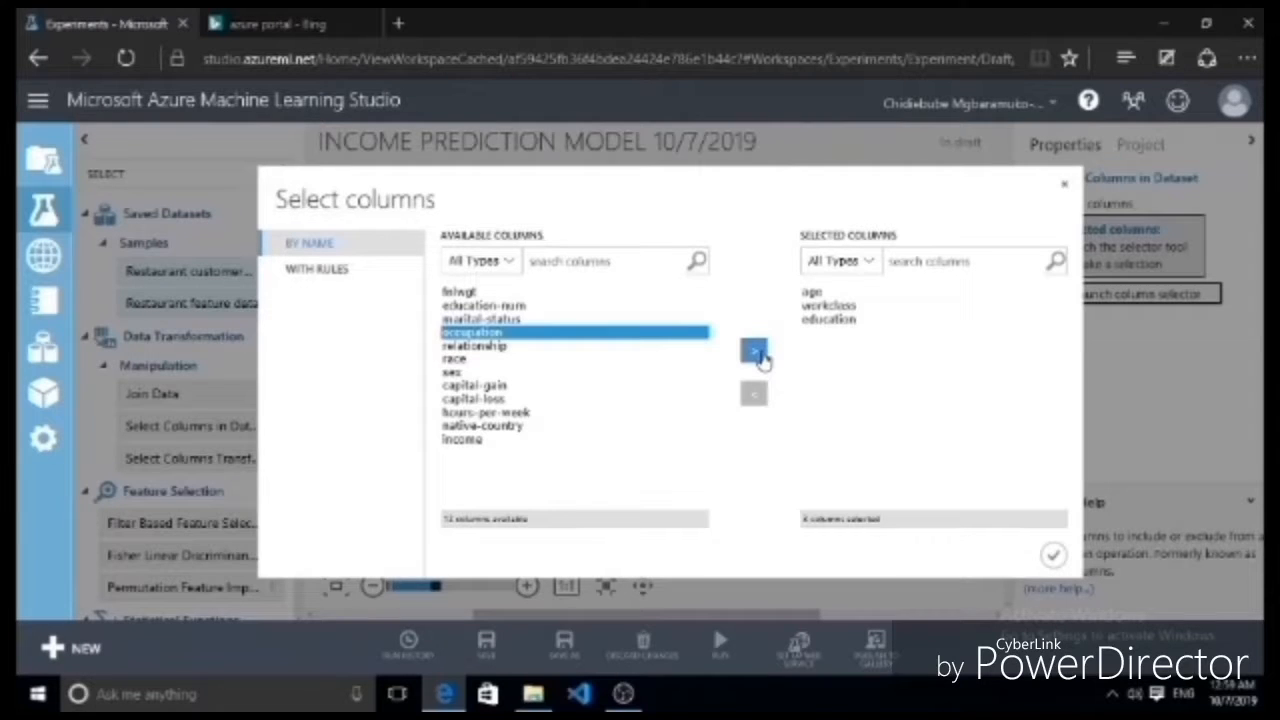
pyautogui.click(756, 352)
pyautogui.click(557, 345)
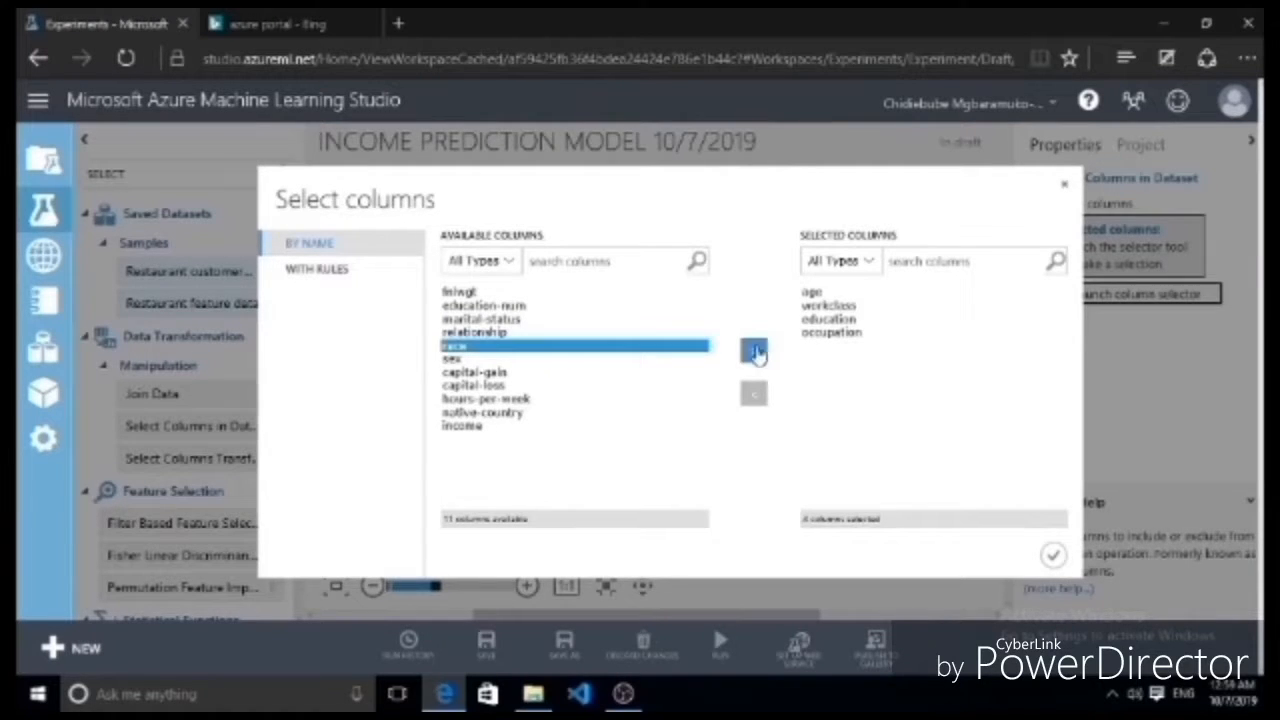
pyautogui.click(756, 352)
pyautogui.click(543, 345)
pyautogui.click(754, 350)
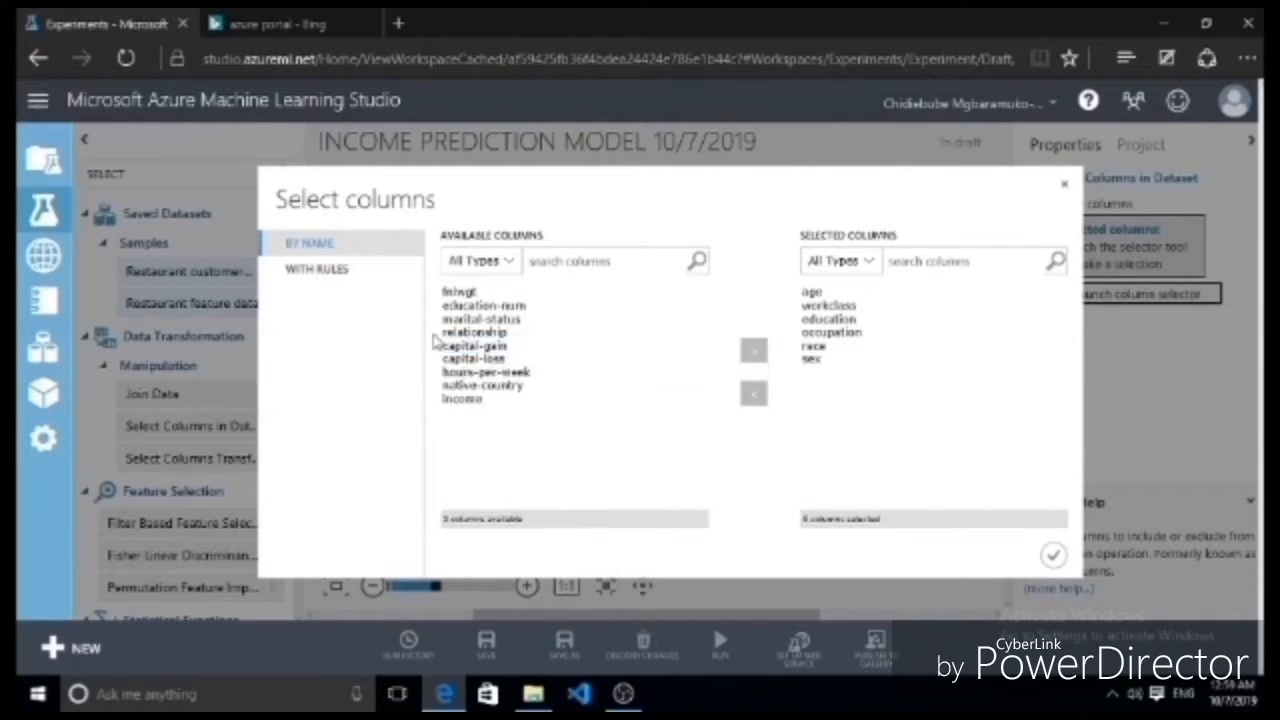
pyautogui.click(525, 386)
pyautogui.click(755, 352)
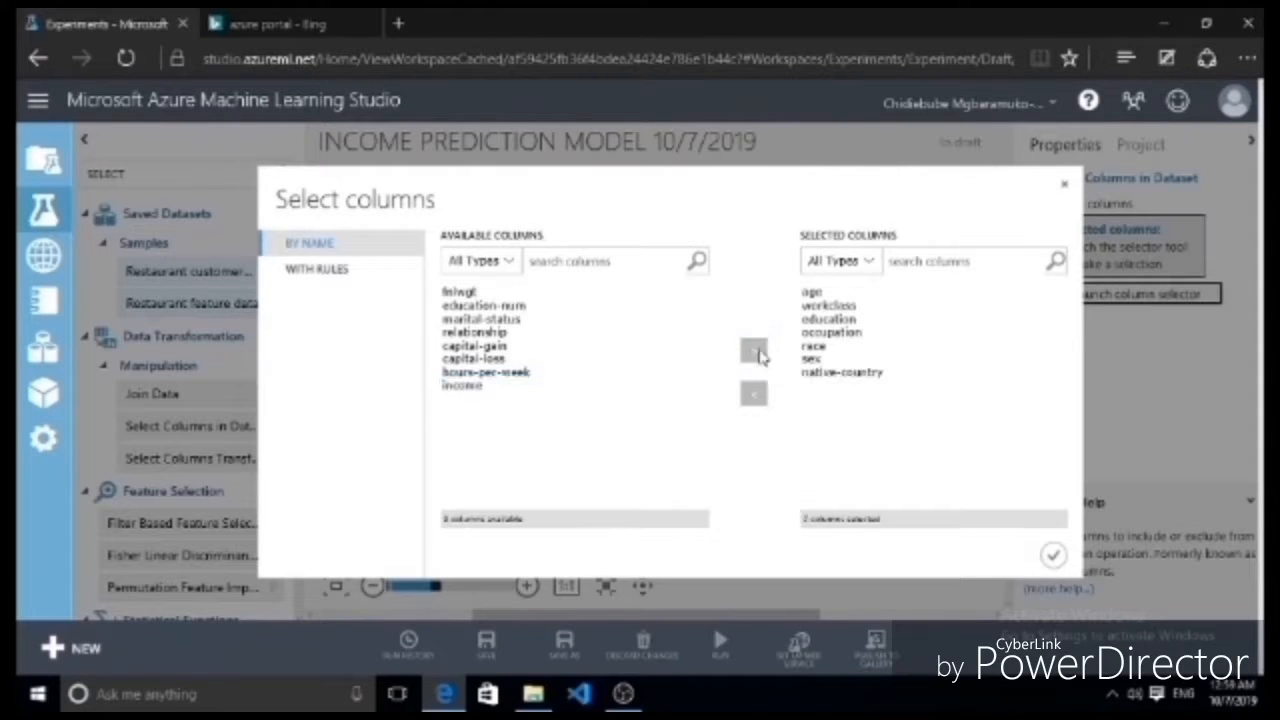
pyautogui.click(463, 385)
pyautogui.click(755, 352)
pyautogui.click(1055, 557)
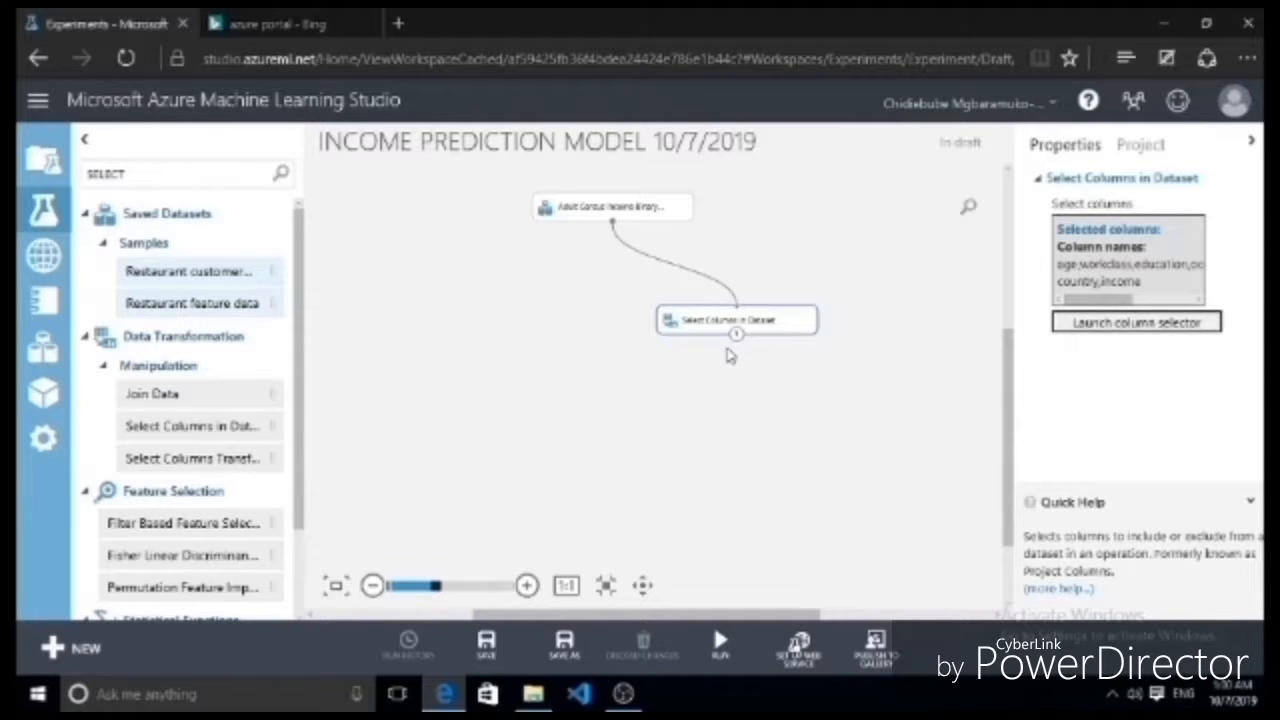
# Search for "SPLIT", add a Split Data module fed by Select Columns in Dataset, and set its fraction of rows in the first output to 0.85
pyautogui.click(139, 176)
pyautogui.press('BackSpace')
pyautogui.press('BackSpace')
pyautogui.press('BackSpace')
pyautogui.press('BackSpace')
pyautogui.press('BackSpace')
pyautogui.press('BackSpace')
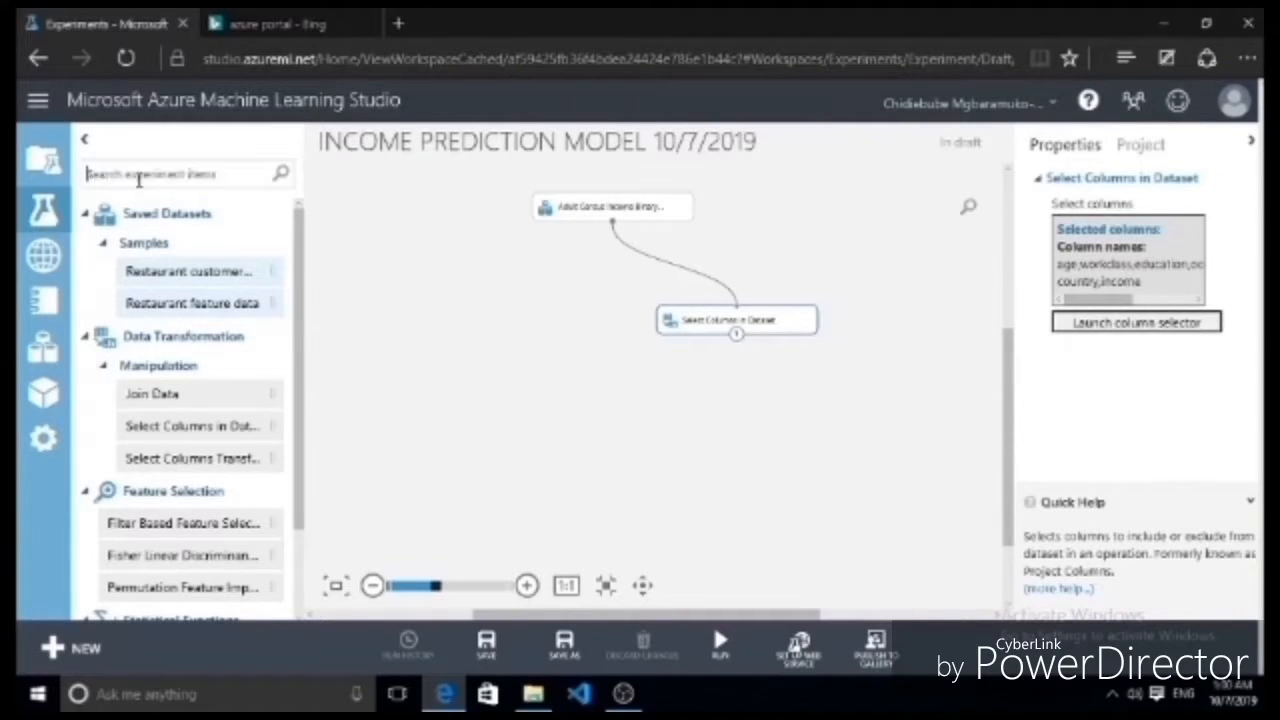
pyautogui.write('SPLIT')
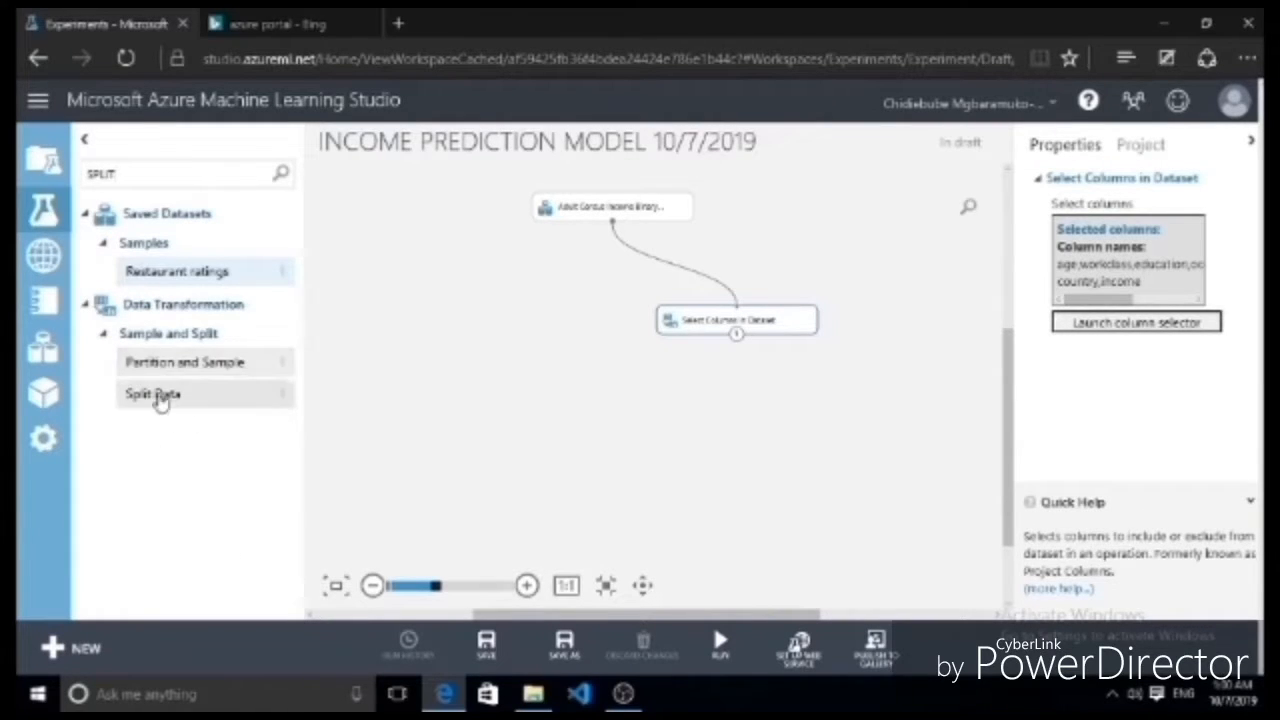
pyautogui.moveTo(160, 396); pyautogui.dragTo(678, 390)
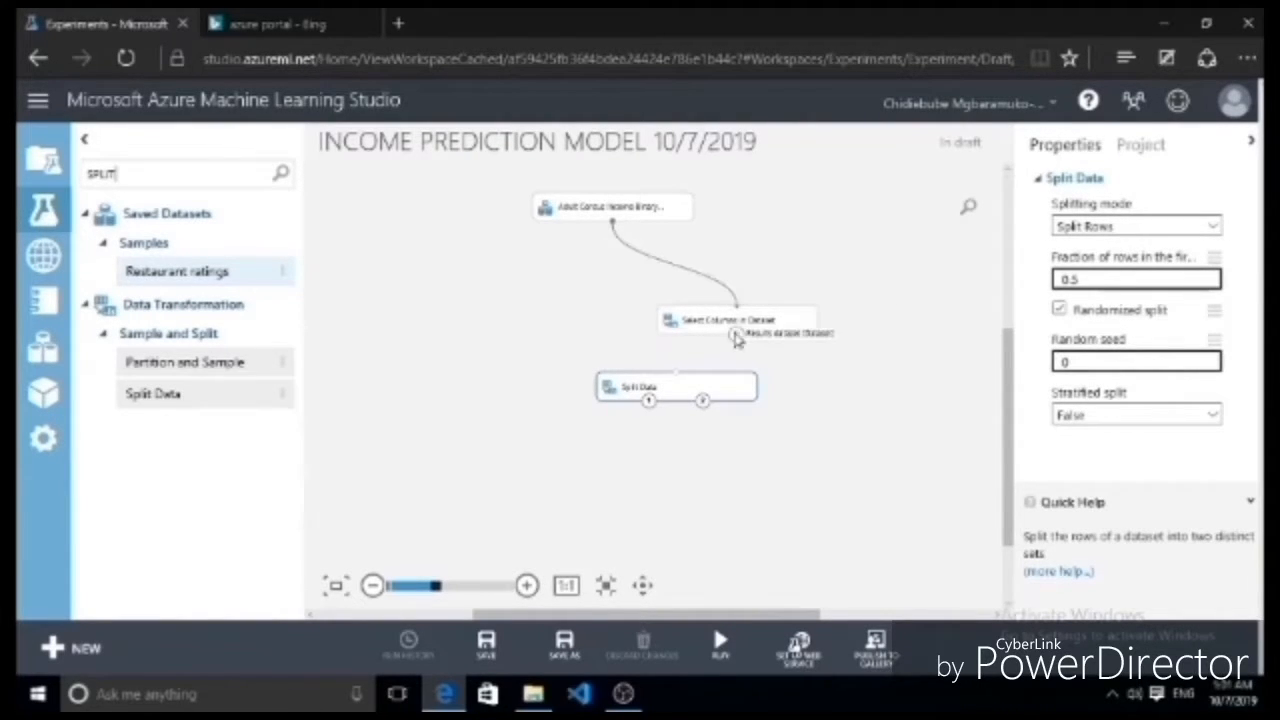
pyautogui.moveTo(736, 340); pyautogui.dragTo(768, 398)
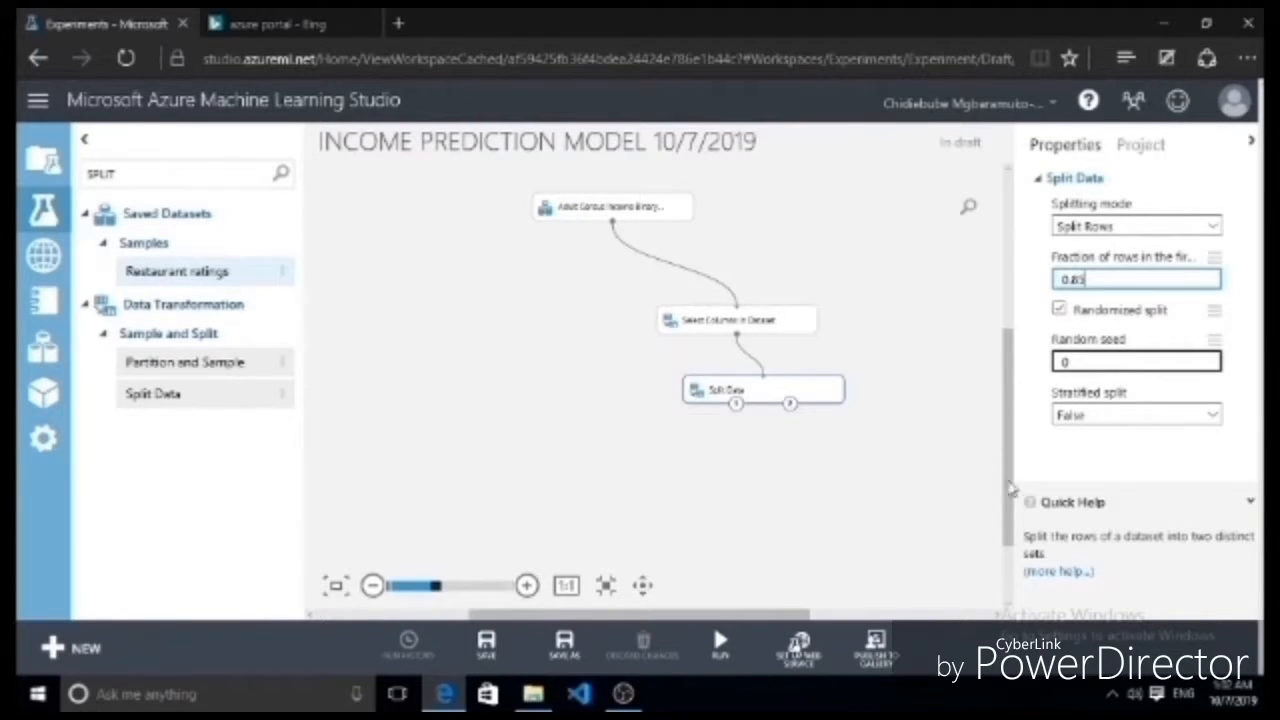
# Search the experiment items for "MODEL" and place a Two-Class Boosted Decision Tree module on the canvas beside the Split Data module
pyautogui.scroll(-1, 1013, 490)
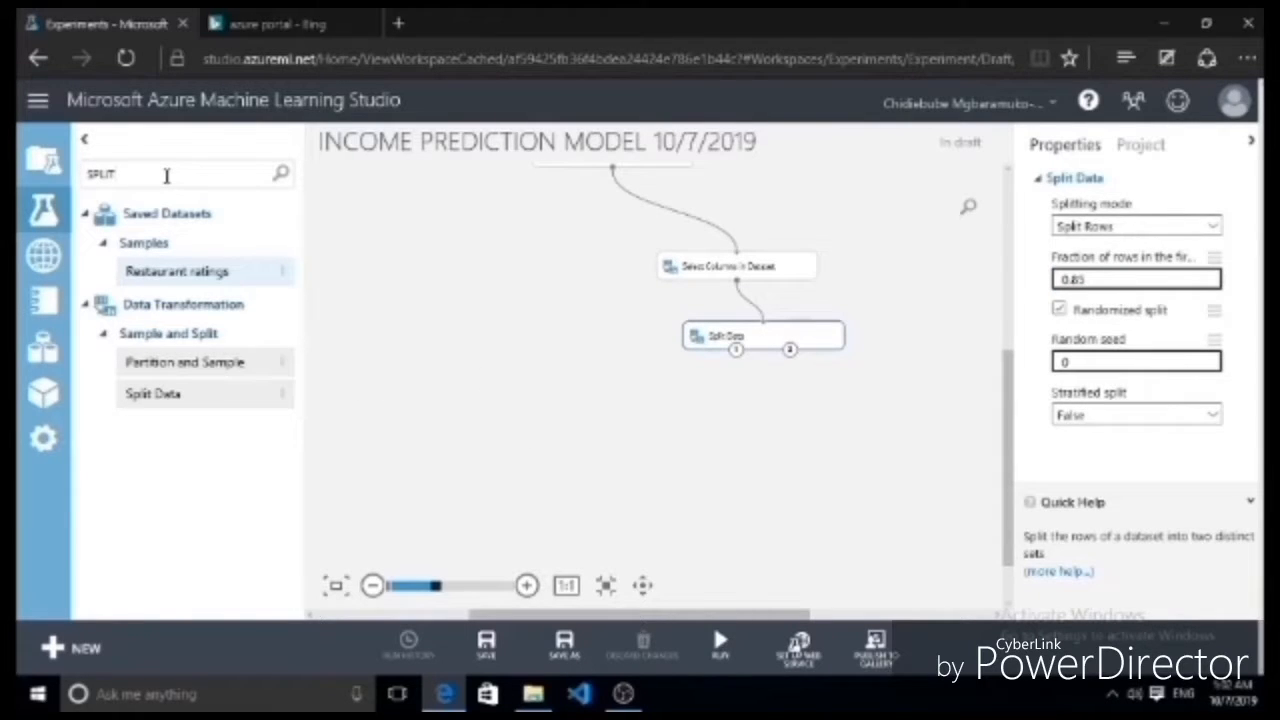
pyautogui.press('BackSpace')
pyautogui.press('BackSpace')
pyautogui.press('BackSpace')
pyautogui.press('BackSpace')
pyautogui.press('BackSpace')
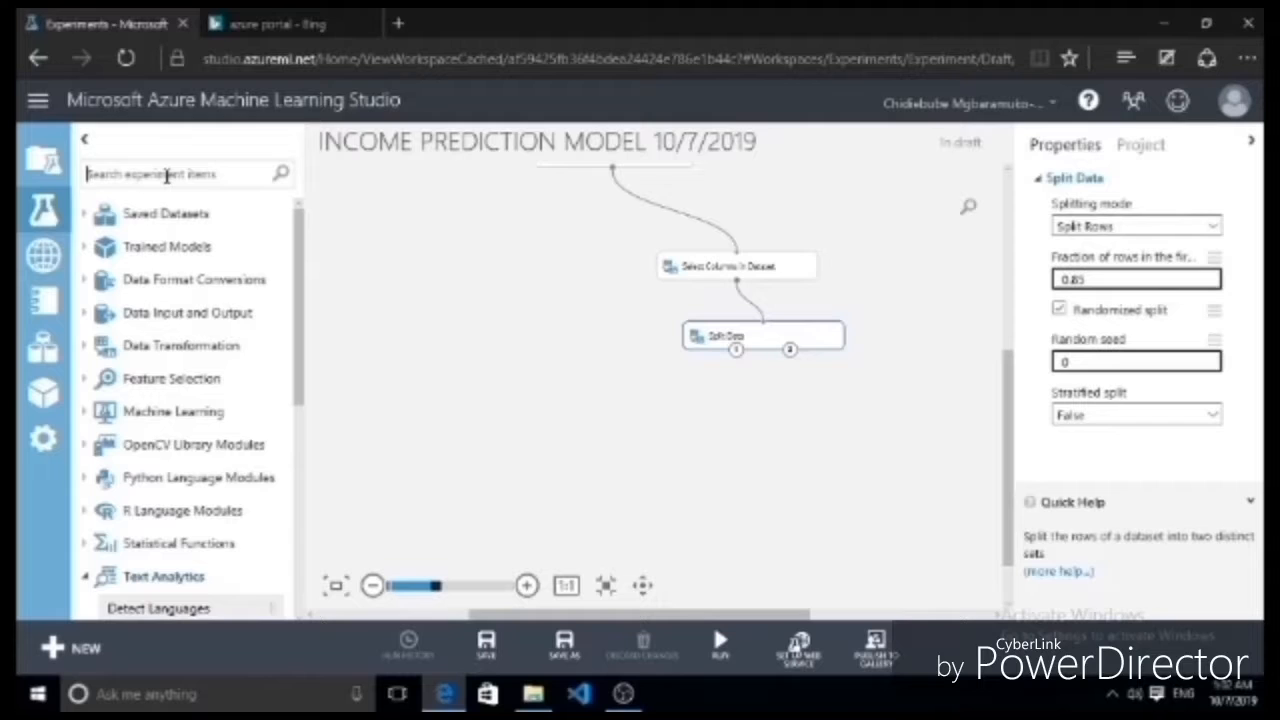
pyautogui.write('MODEL')
pyautogui.scroll(-5, 302, 349)
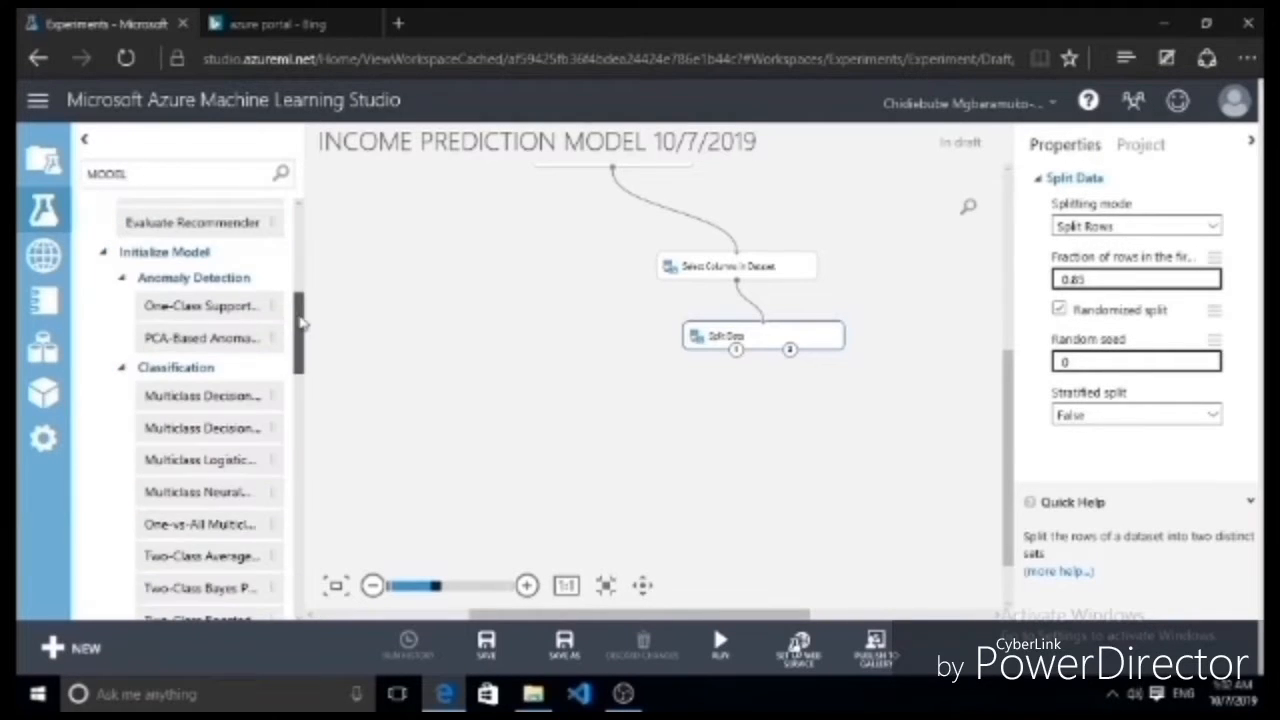
pyautogui.scroll(-3, 302, 349)
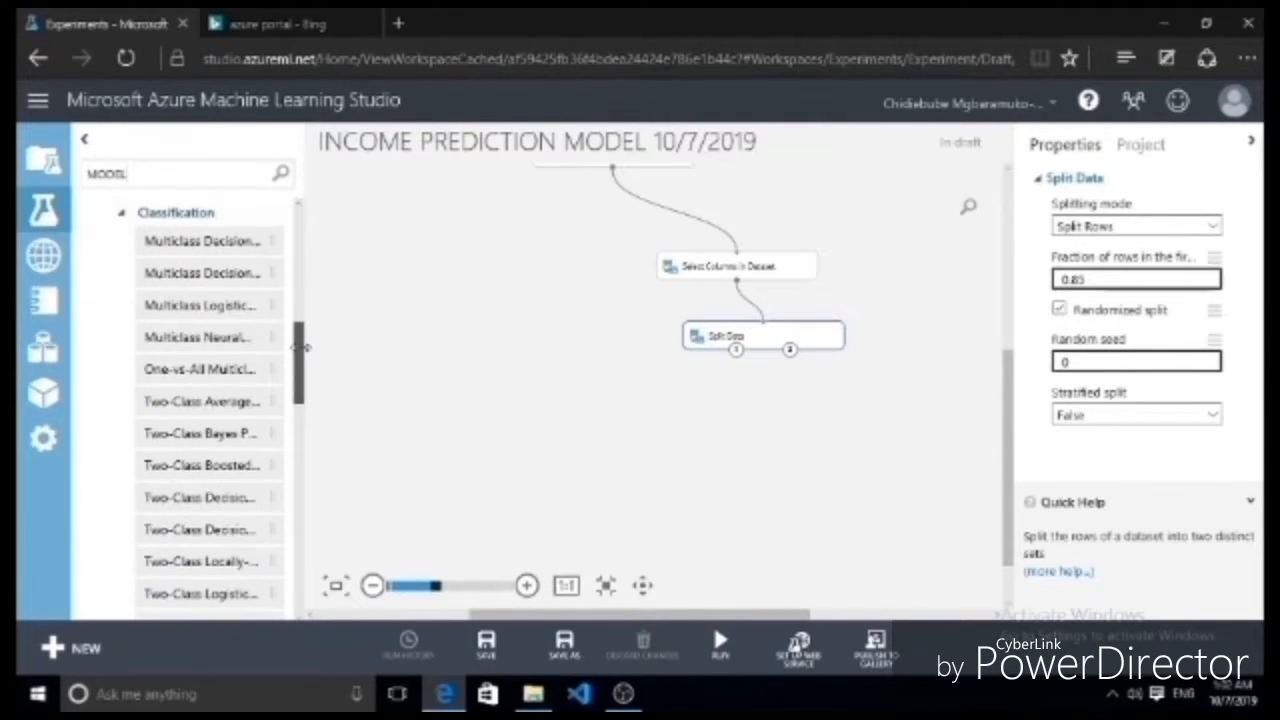
pyautogui.scroll(-1, 302, 358)
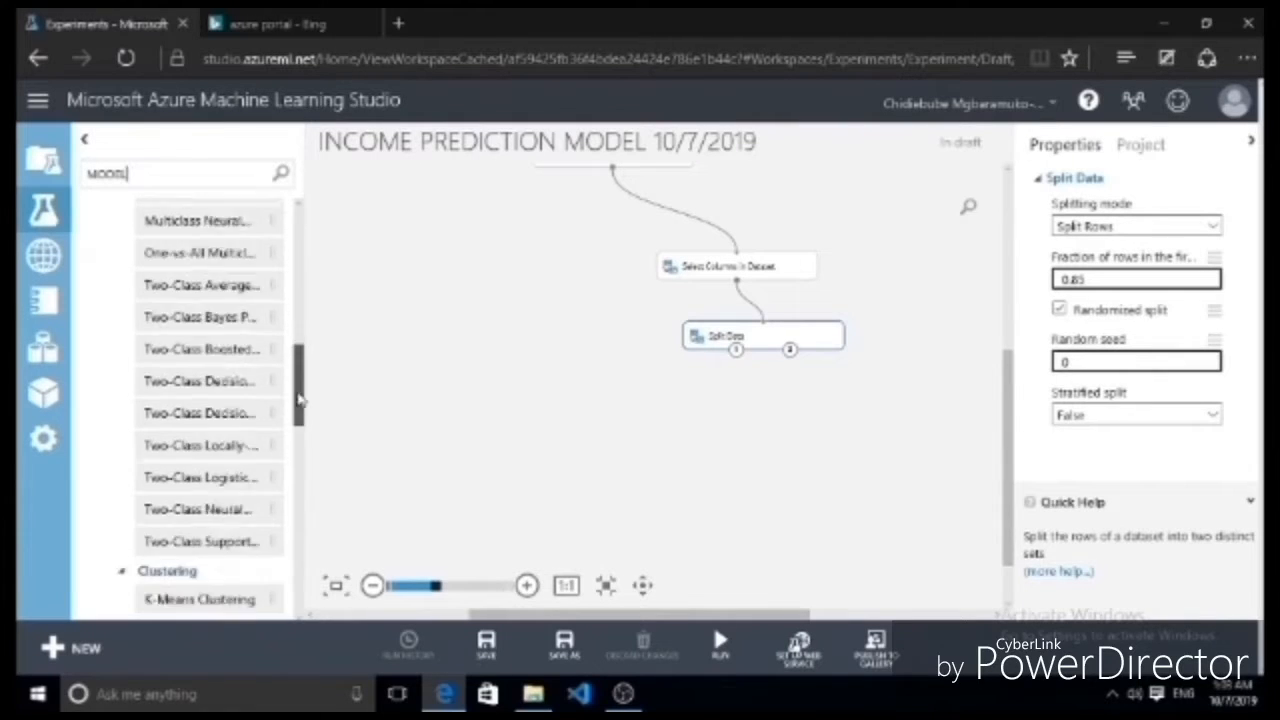
pyautogui.scroll(4, 303, 358)
pyautogui.scroll(-2, 305, 359)
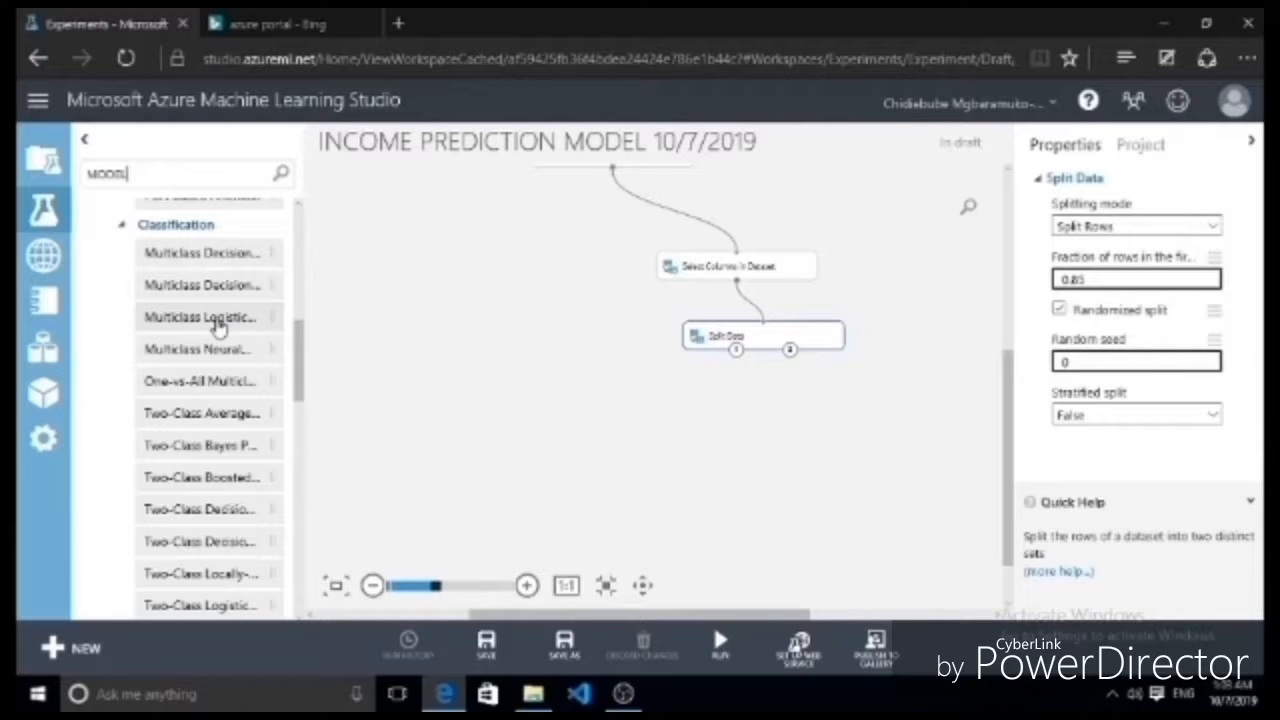
pyautogui.click(235, 481)
pyautogui.moveTo(235, 481)
pyautogui.mouseDown()
pyautogui.moveTo(530, 415)
pyautogui.moveTo(445, 315)
pyautogui.moveTo(530, 264)
pyautogui.moveTo(525, 304)
pyautogui.mouseUp()
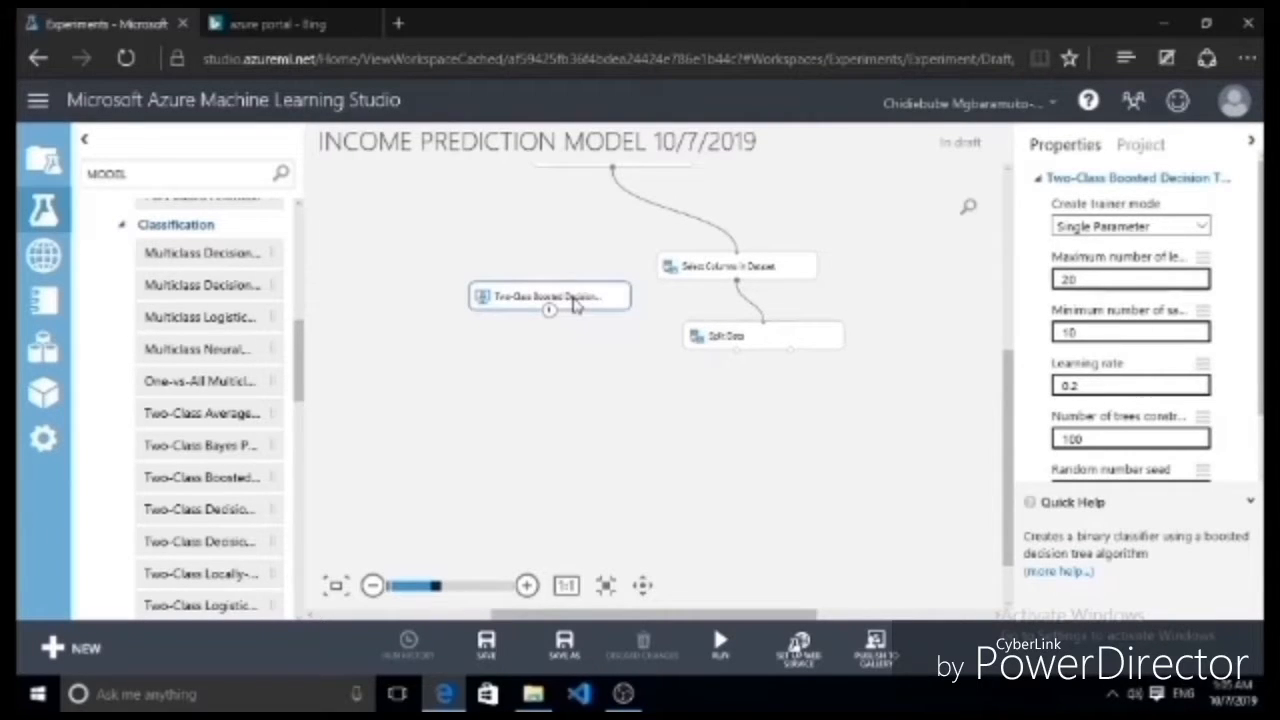
pyautogui.moveTo(575, 303)
pyautogui.mouseDown()
pyautogui.moveTo(586, 340)
pyautogui.moveTo(566, 322)
pyautogui.mouseUp()
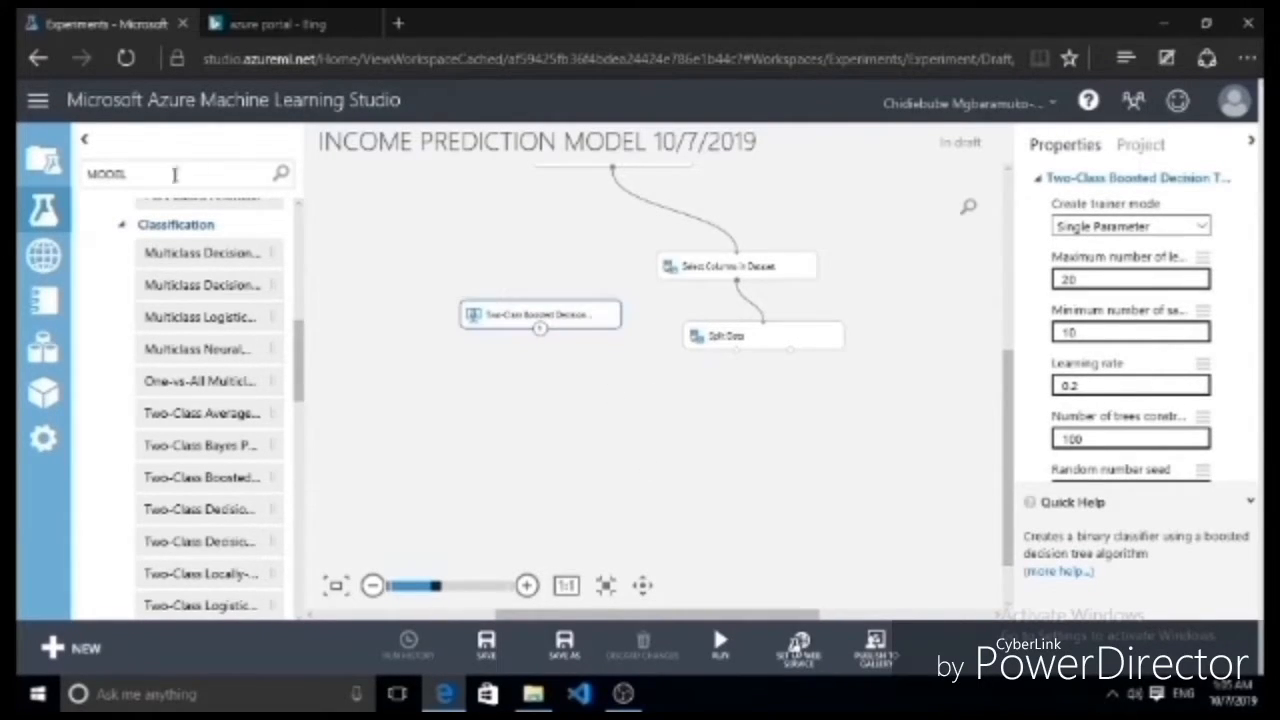
# Search the experiment items for "TRAIN" and place a Train Model module below the decision tree and Split Data modules
pyautogui.press('BackSpace')
pyautogui.press('BackSpace')
pyautogui.press('BackSpace')
pyautogui.press('BackSpace')
pyautogui.press('BackSpace')
pyautogui.write('train')
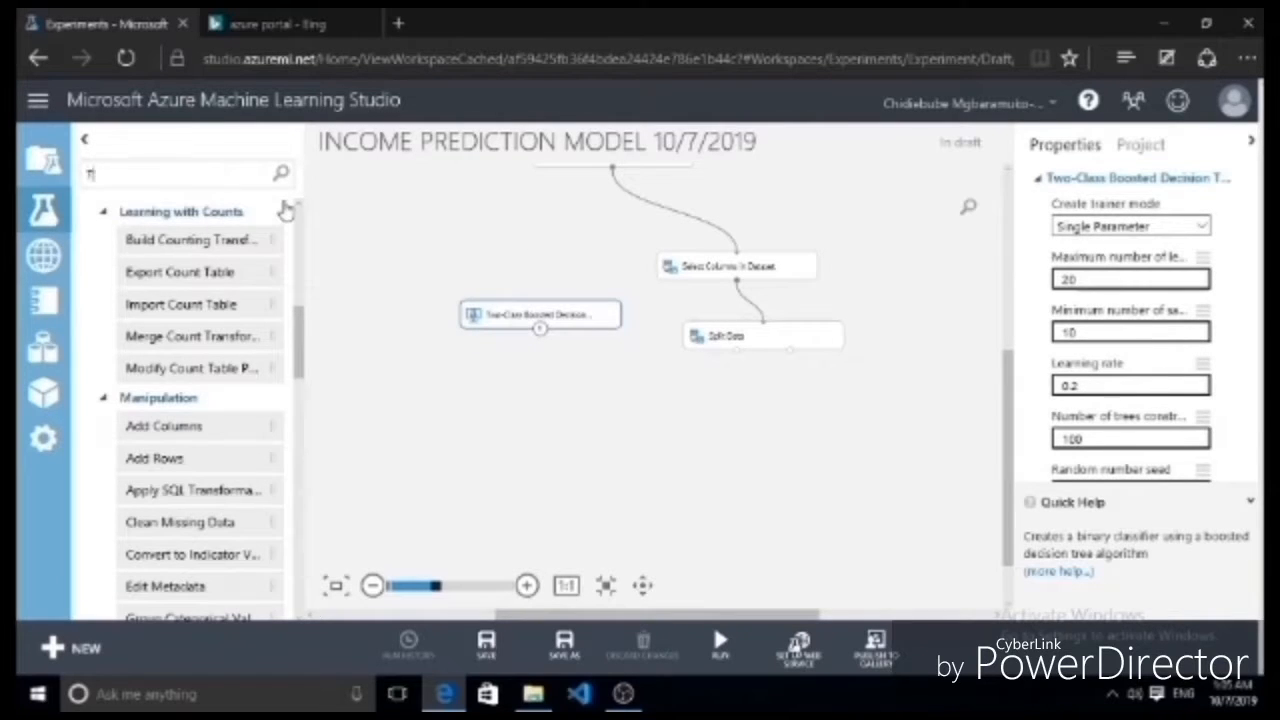
pyautogui.scroll(-3, 260, 340)
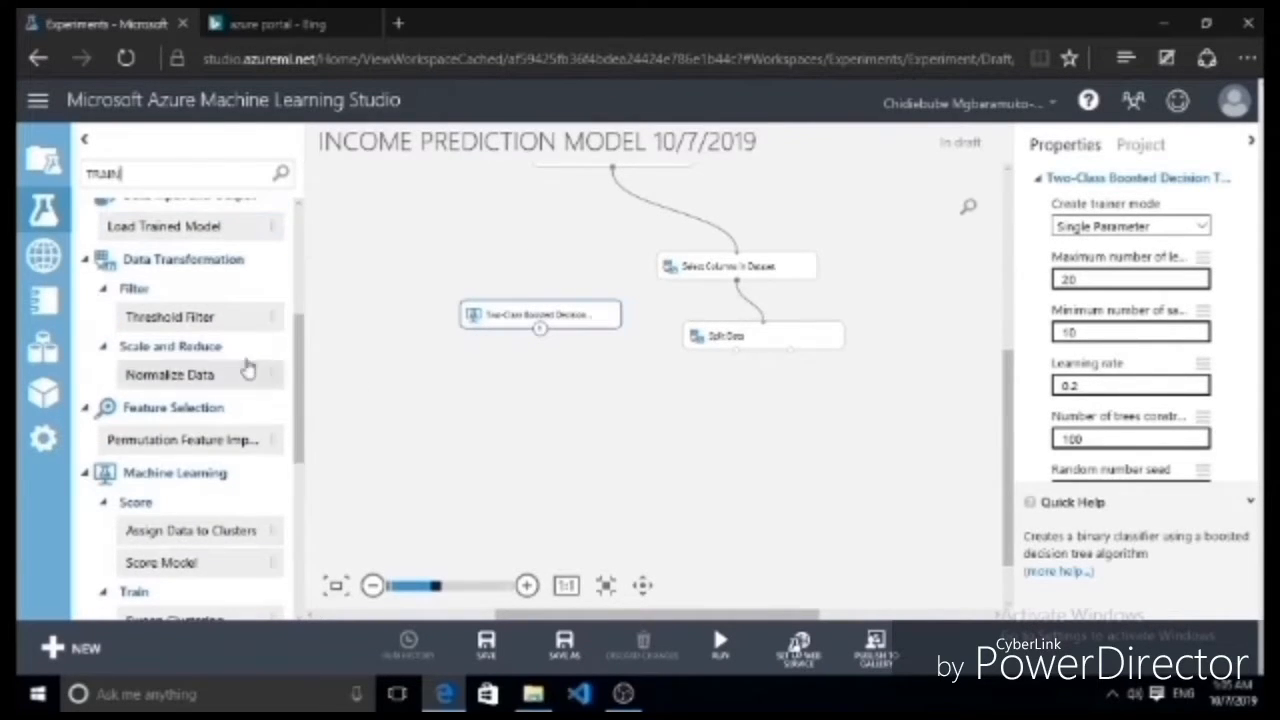
pyautogui.scroll(-3, 245, 465)
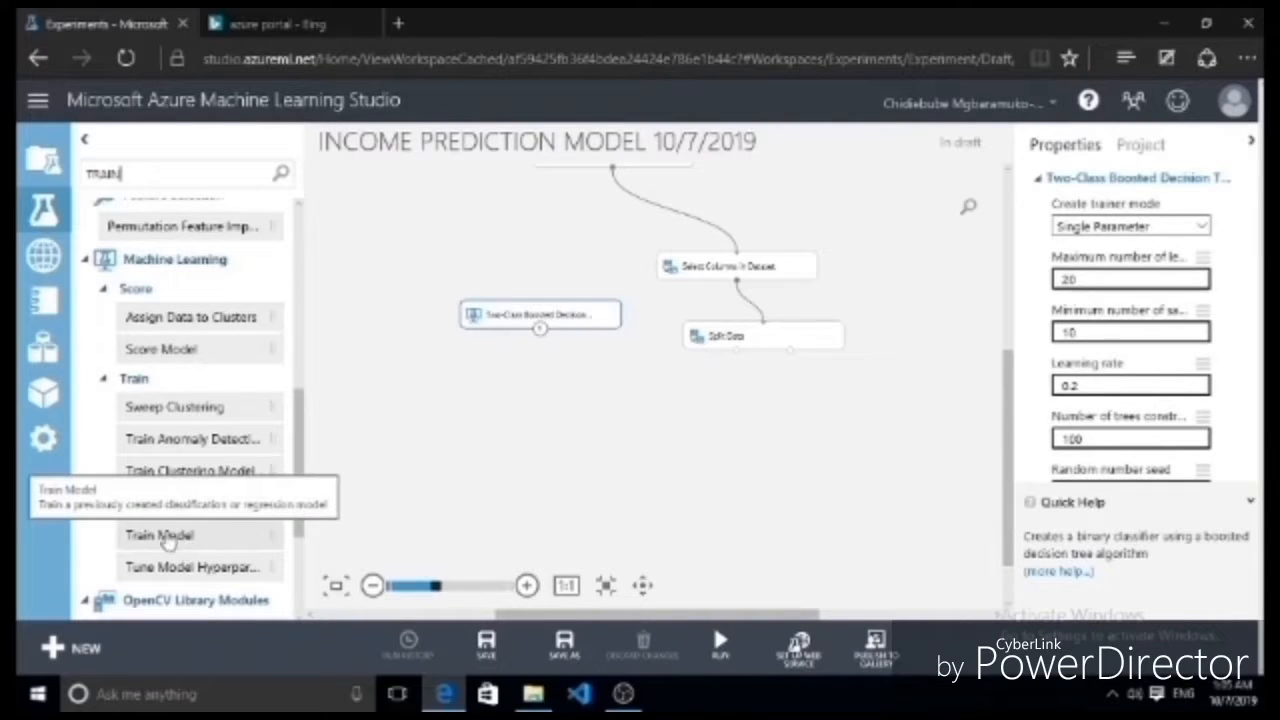
pyautogui.moveTo(160, 535); pyautogui.dragTo(594, 452)
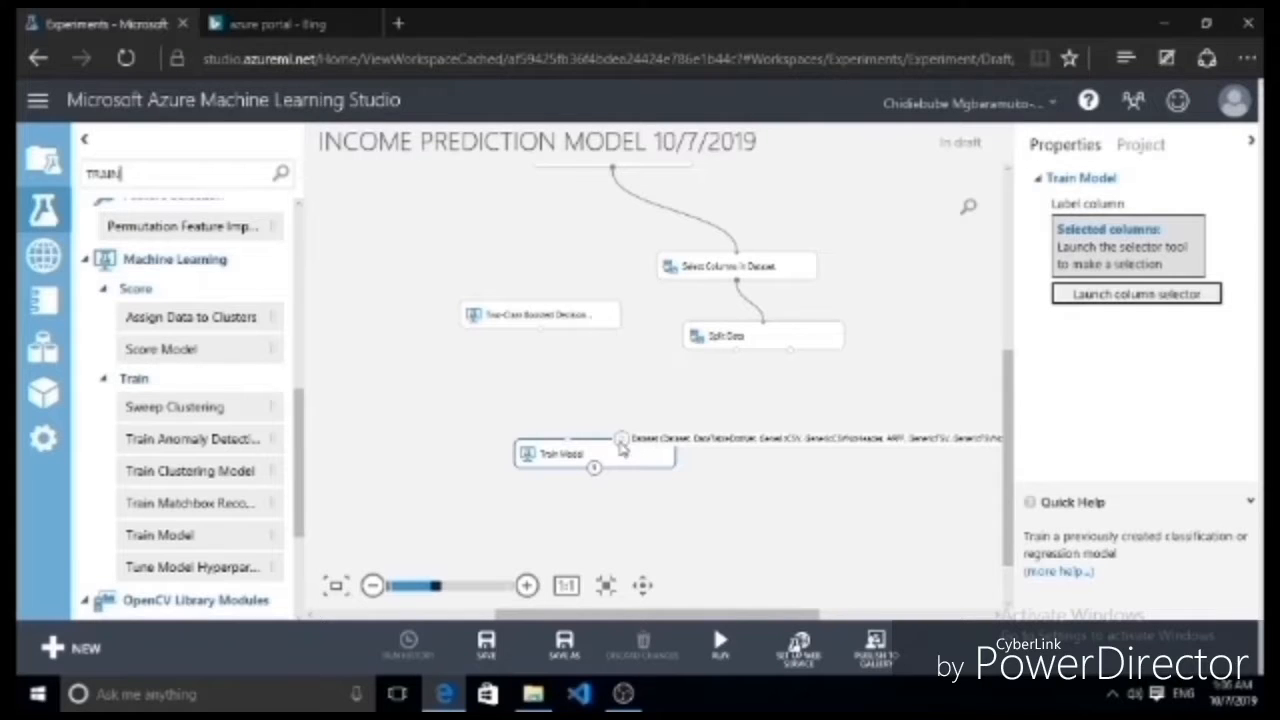
pyautogui.moveTo(606, 463); pyautogui.dragTo(627, 495)
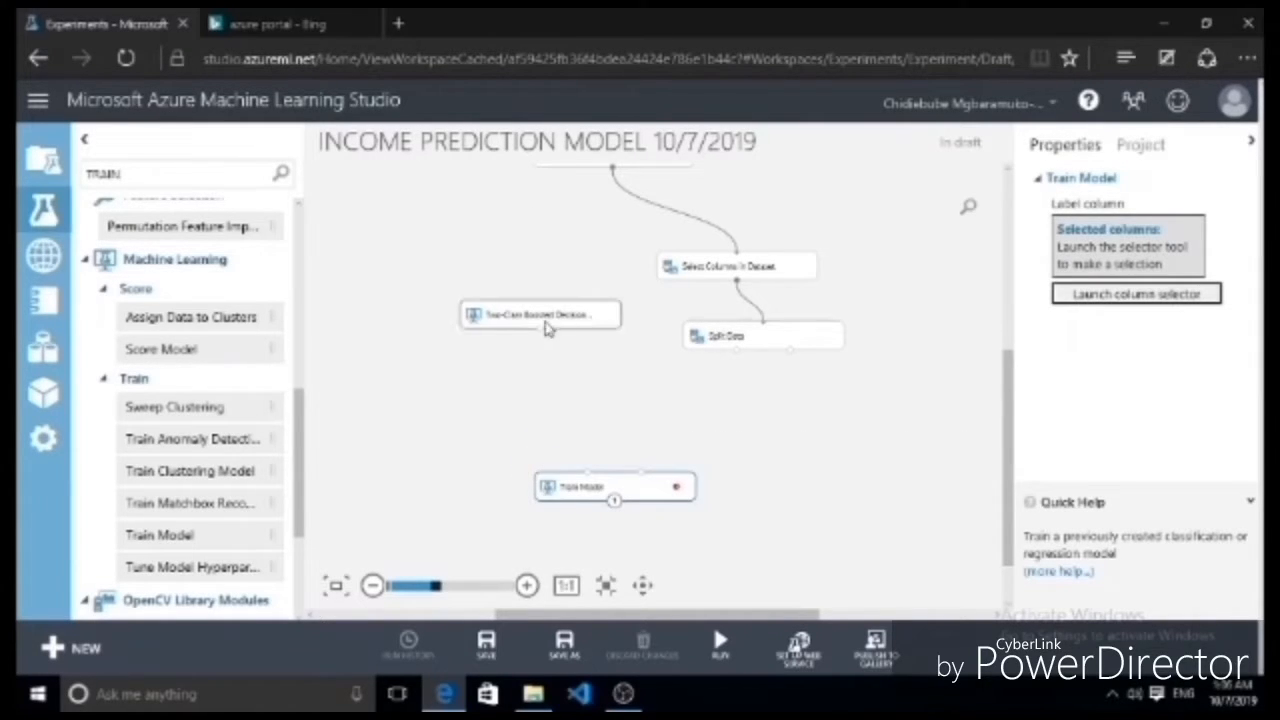
# Connect the boosted decision tree to Train Model's first input and Split Data's first output to its second input
pyautogui.moveTo(538, 335); pyautogui.dragTo(587, 480)
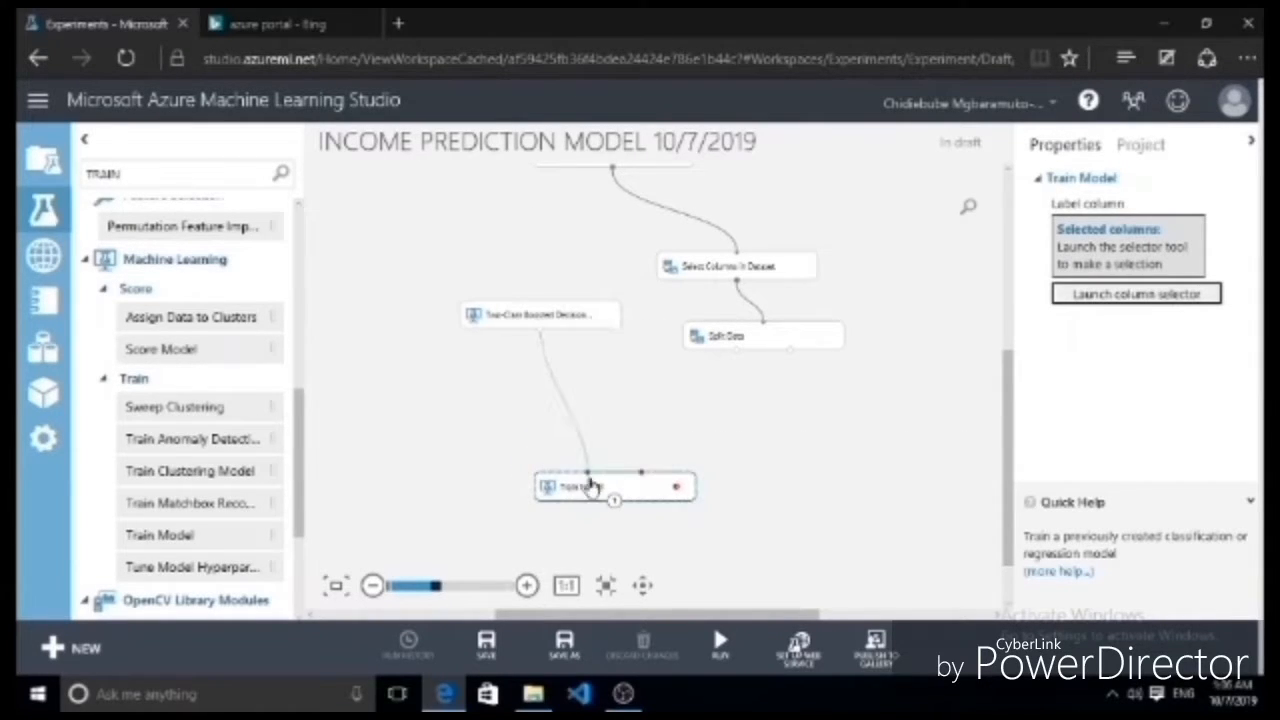
pyautogui.rightClick(737, 352)
pyautogui.click(708, 375)
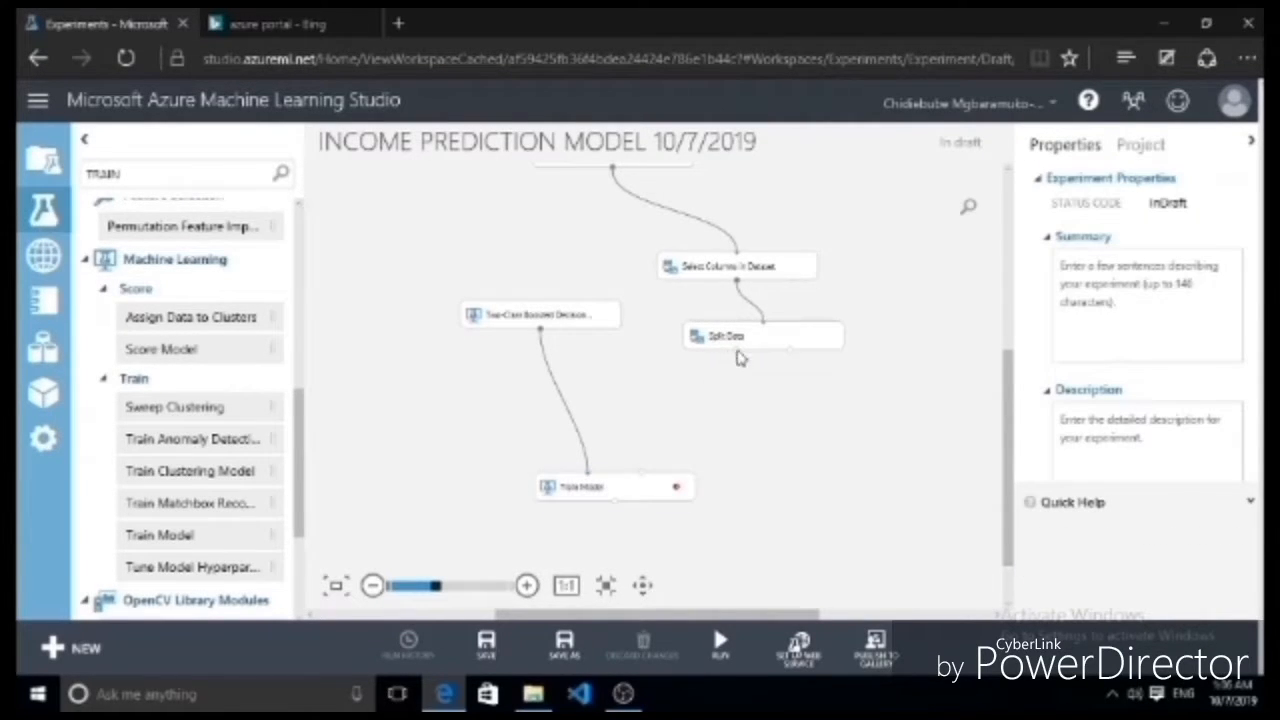
pyautogui.rightClick(737, 352)
pyautogui.click(714, 390)
pyautogui.moveTo(737, 352); pyautogui.dragTo(643, 481)
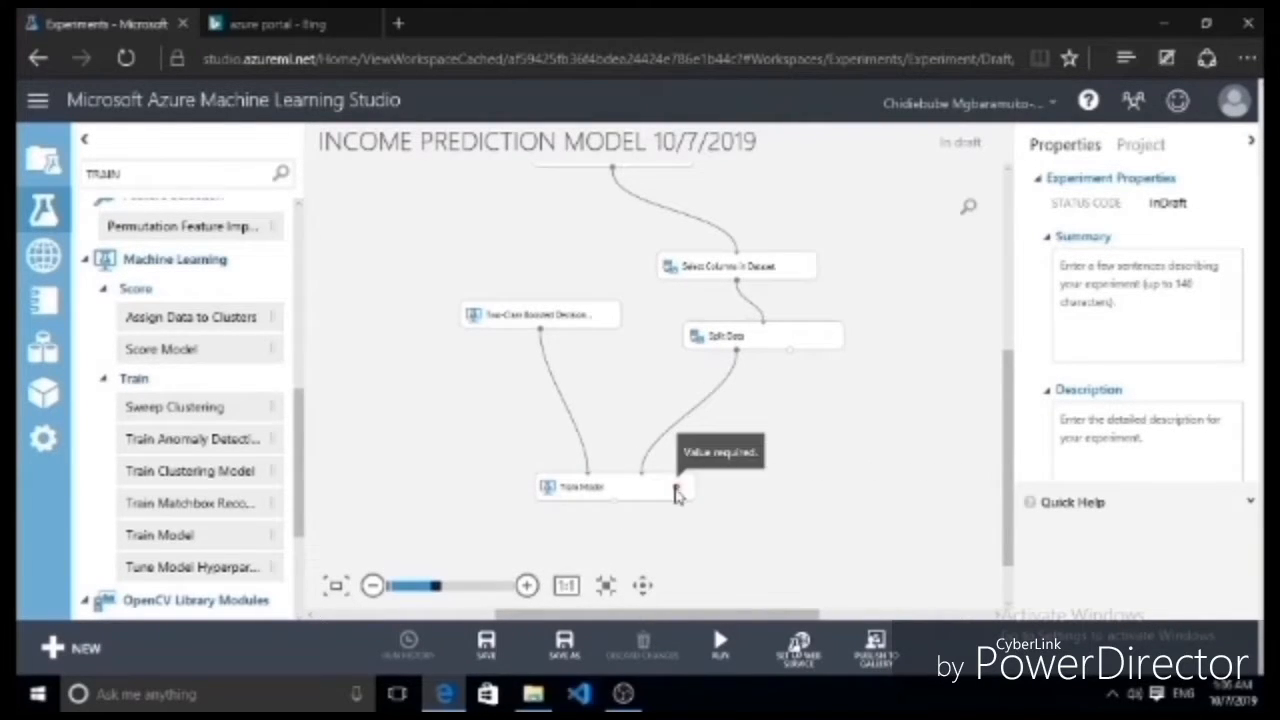
# Set income as the label column of the Train Model module
pyautogui.click(656, 490)
pyautogui.click(1168, 294)
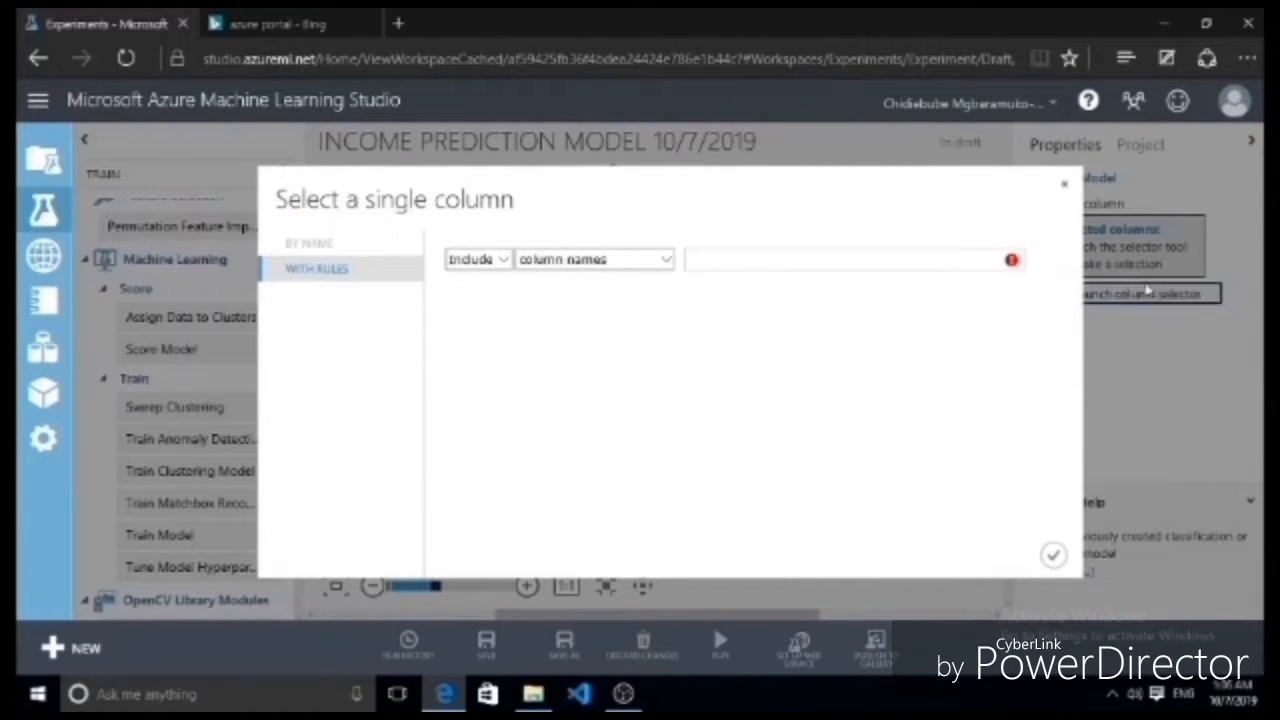
pyautogui.click(964, 261)
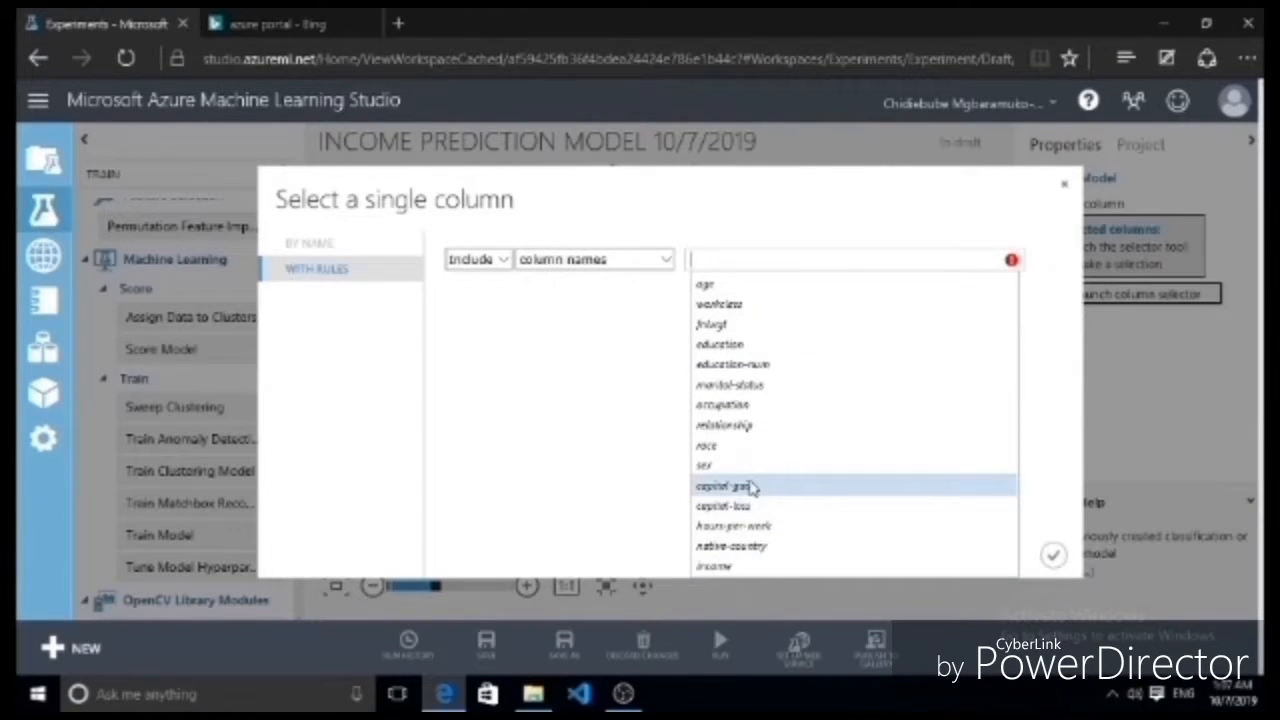
pyautogui.click(724, 567)
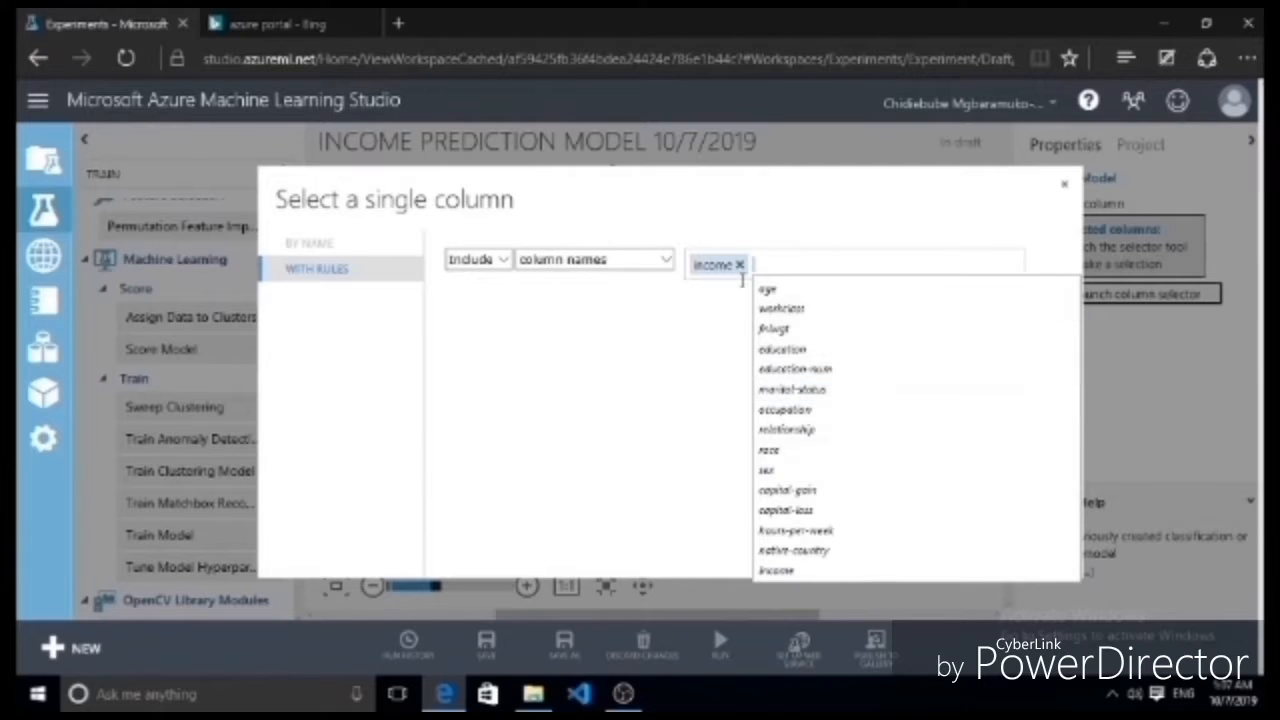
pyautogui.click(712, 345)
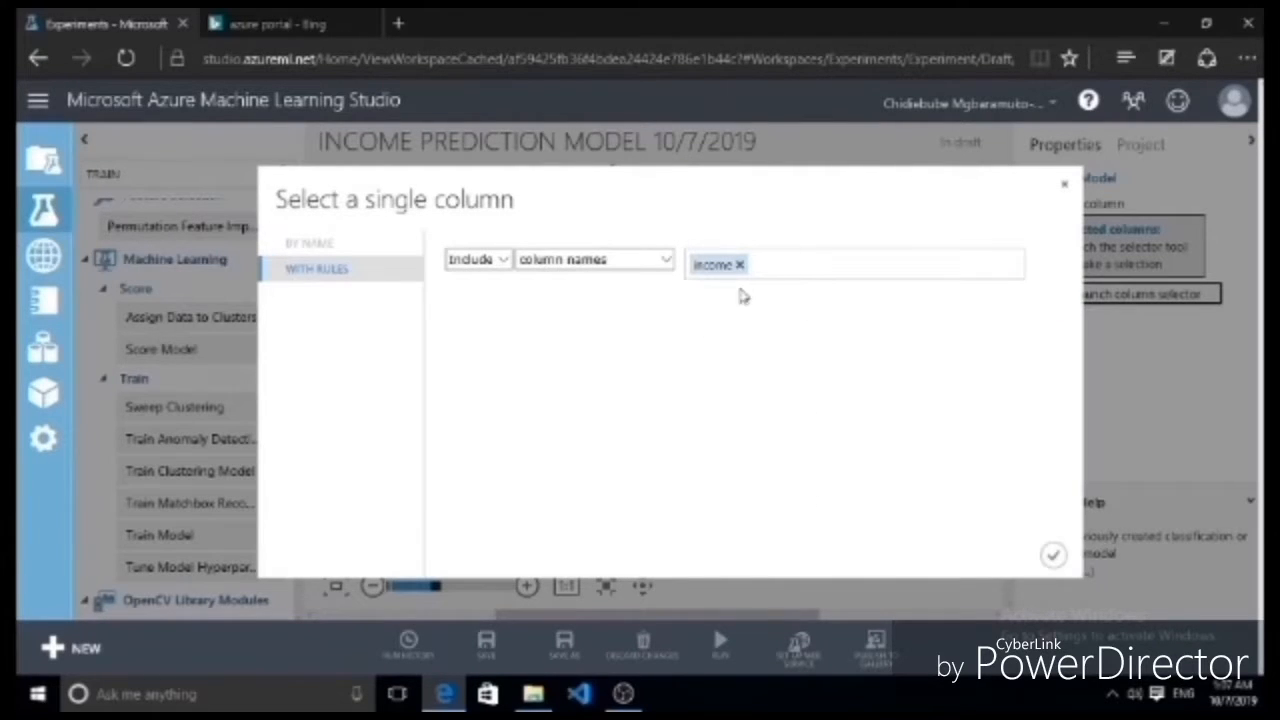
pyautogui.click(1053, 555)
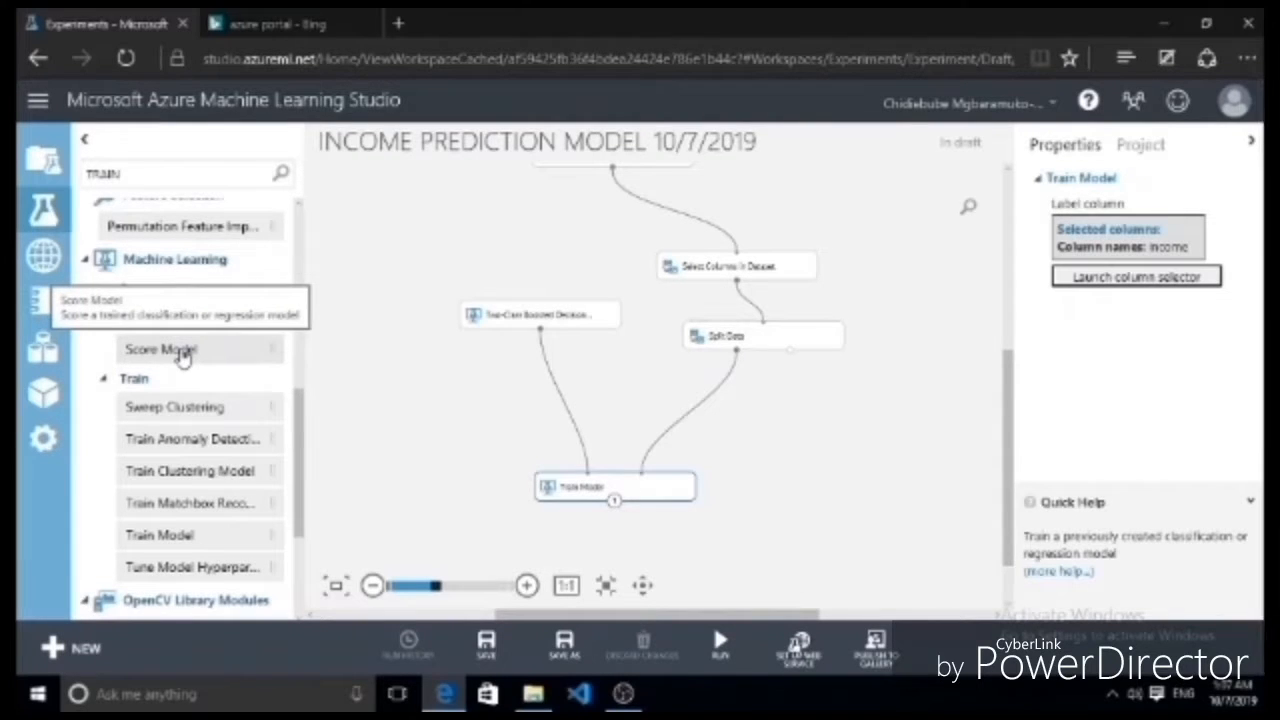
# Place a Score Model module below Train Model, fed by Train Model's output and Split Data's second output
pyautogui.moveTo(181, 352); pyautogui.dragTo(684, 562)
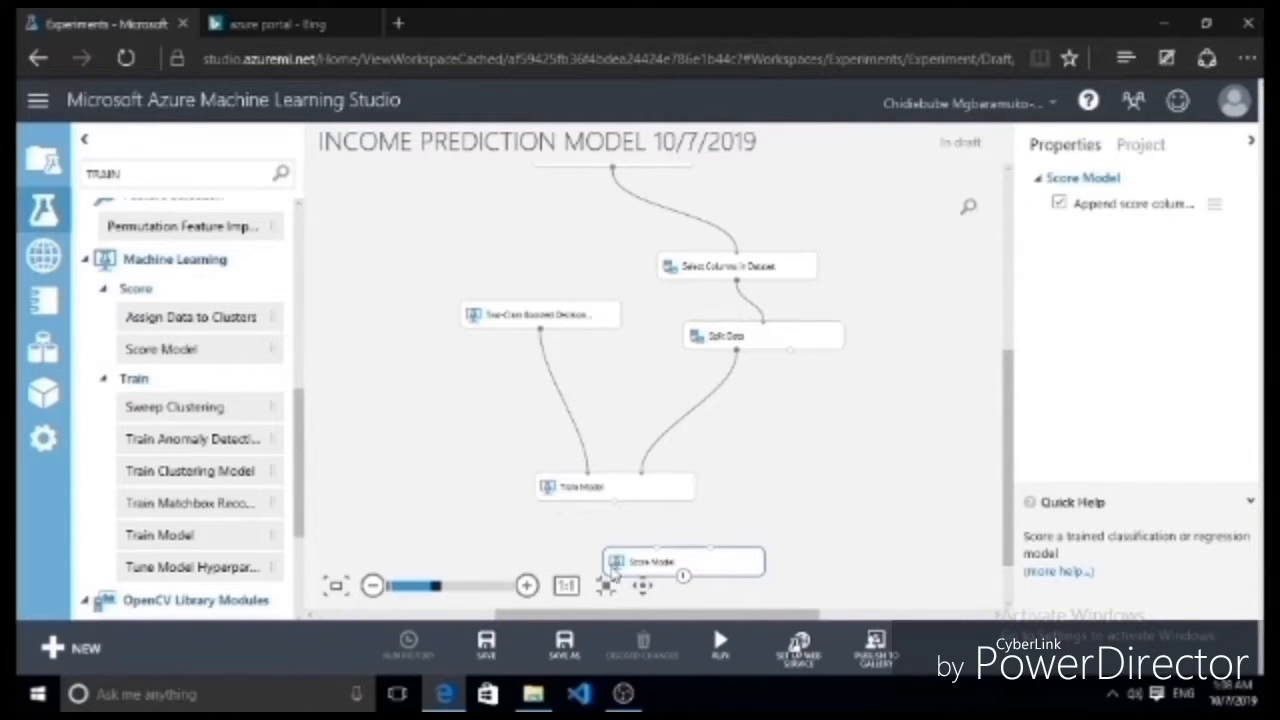
pyautogui.moveTo(790, 349); pyautogui.dragTo(719, 562)
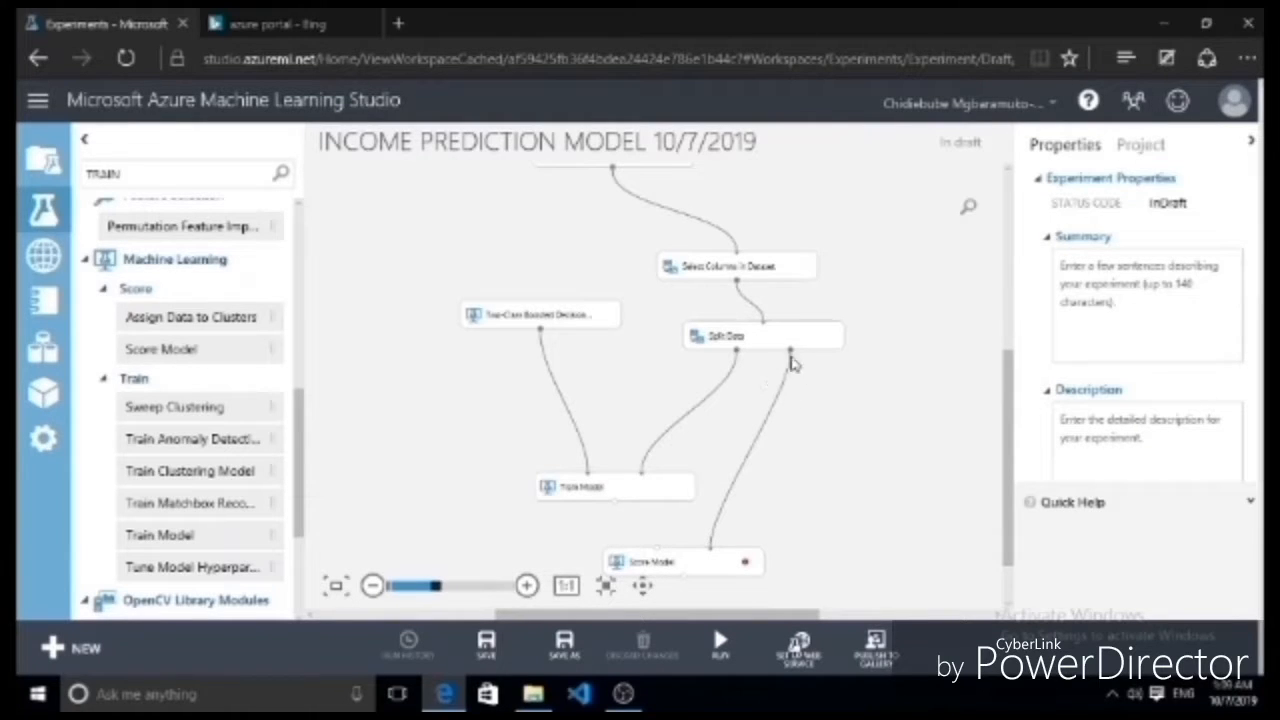
pyautogui.moveTo(614, 510); pyautogui.dragTo(657, 552)
pyautogui.scroll(-3, 1010, 478)
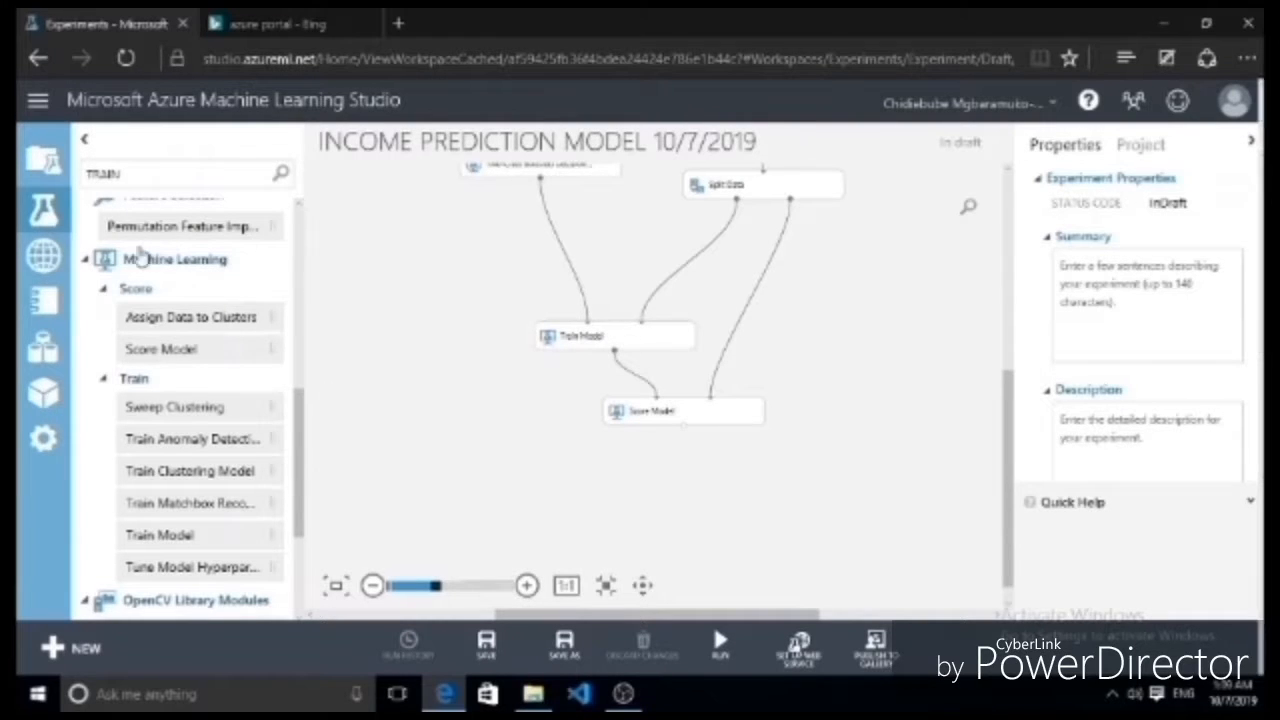
# Search the experiment items for "EVALU" and add an Evaluate Model module below Score Model, fed by its scored dataset
pyautogui.click(138, 175)
pyautogui.press('BackSpace')
pyautogui.press('BackSpace')
pyautogui.press('BackSpace')
pyautogui.press('BackSpace')
pyautogui.press('BackSpace')
pyautogui.write('TVALU')
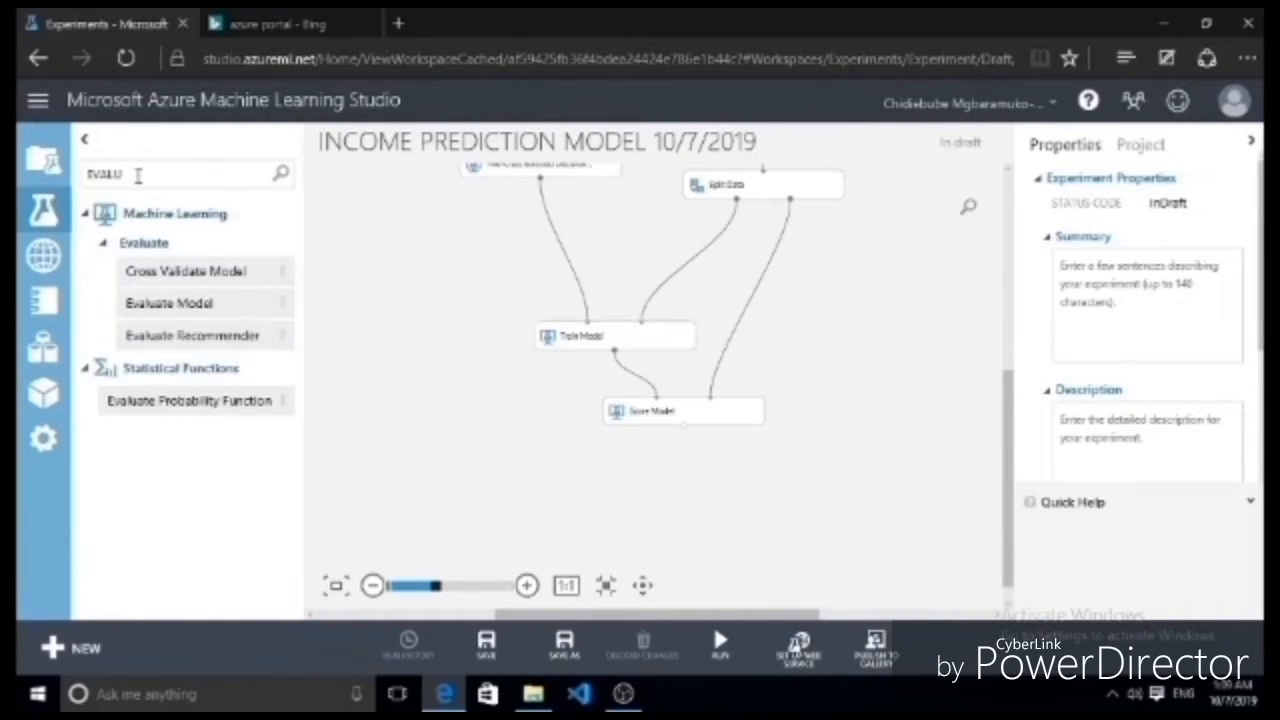
pyautogui.moveTo(124, 310); pyautogui.dragTo(676, 510)
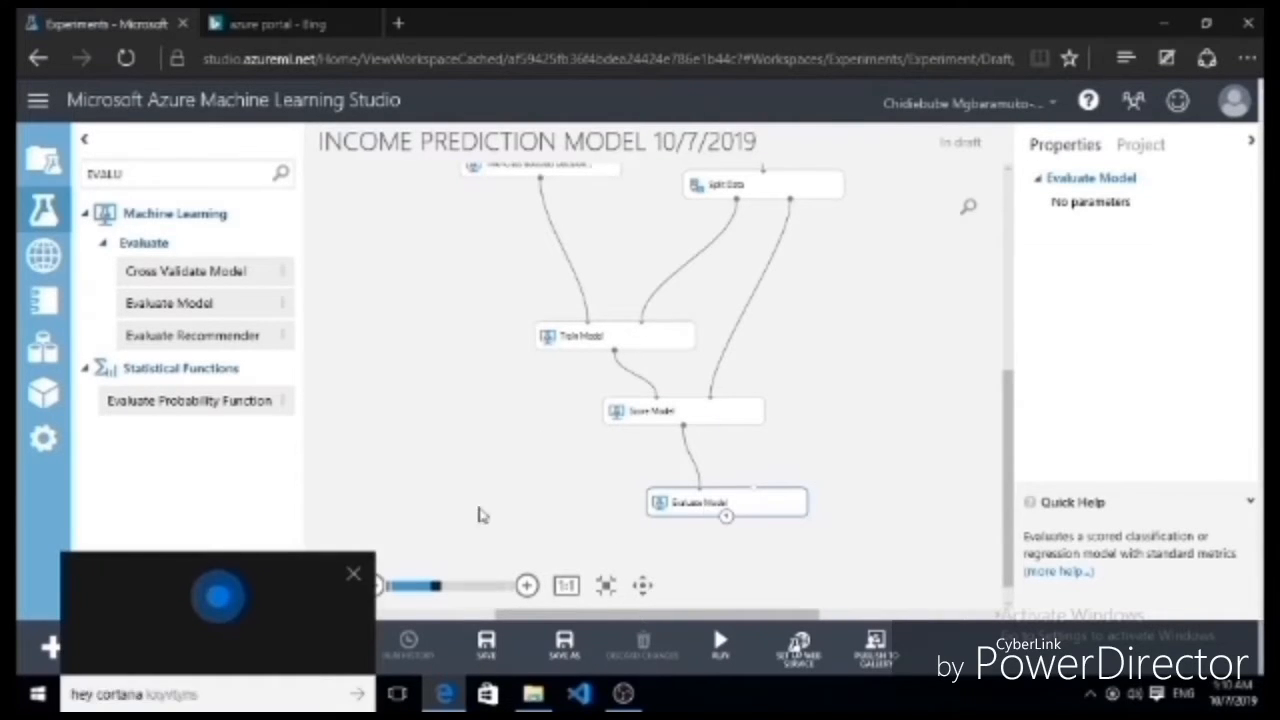
# Run the training experiment
pyautogui.click(720, 648)
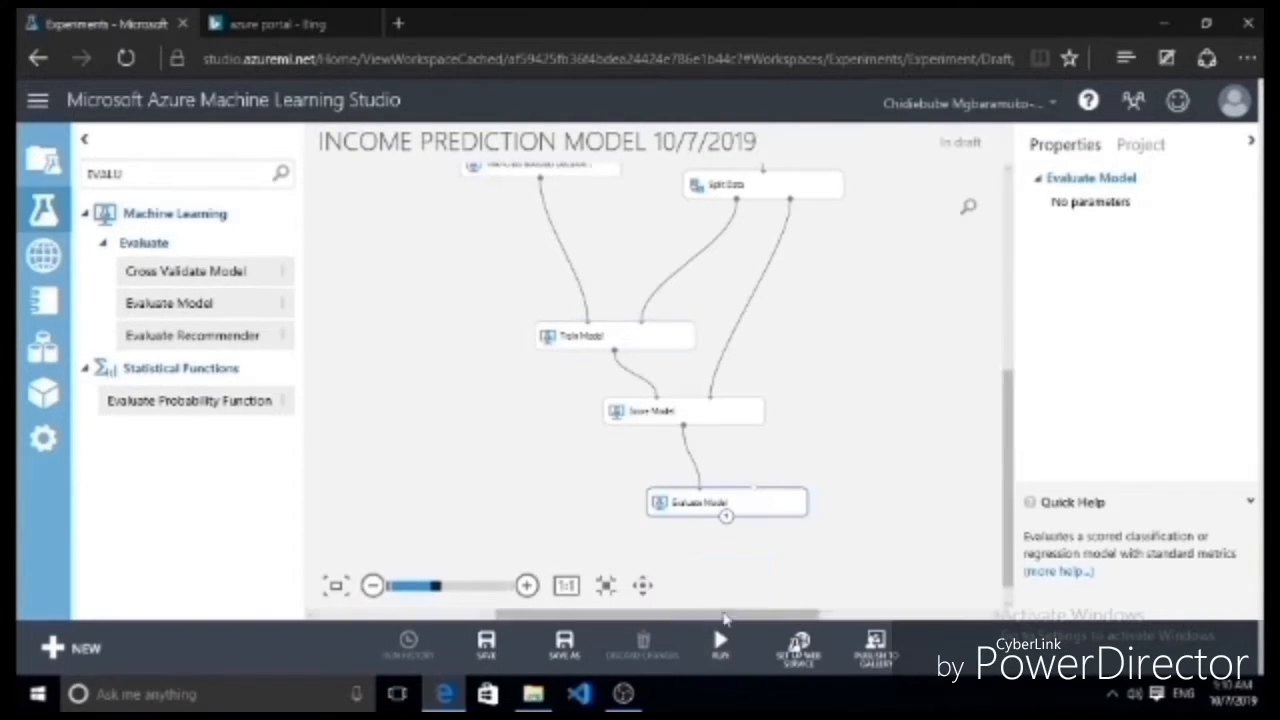
pyautogui.click(720, 586)
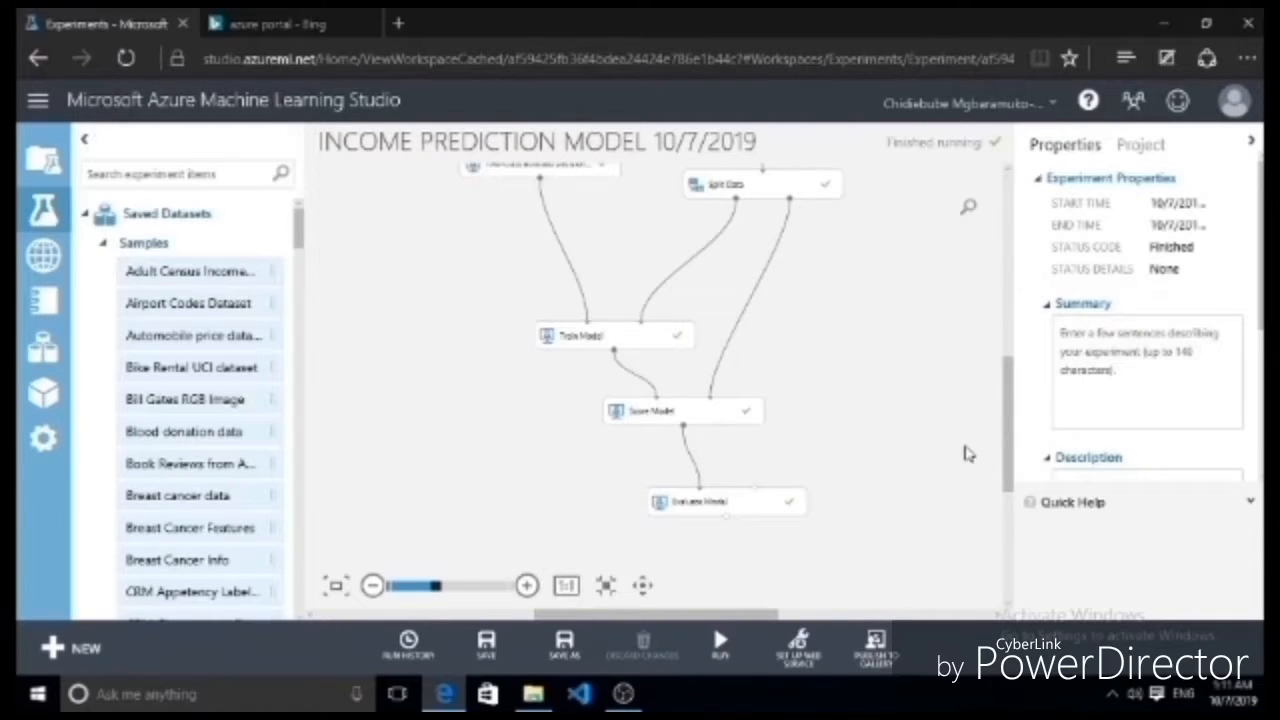
# Visualize the Evaluate Model results, examine the ROC curve, confusion matrix counts and accuracy metrics, and close the results
pyautogui.click(727, 510)
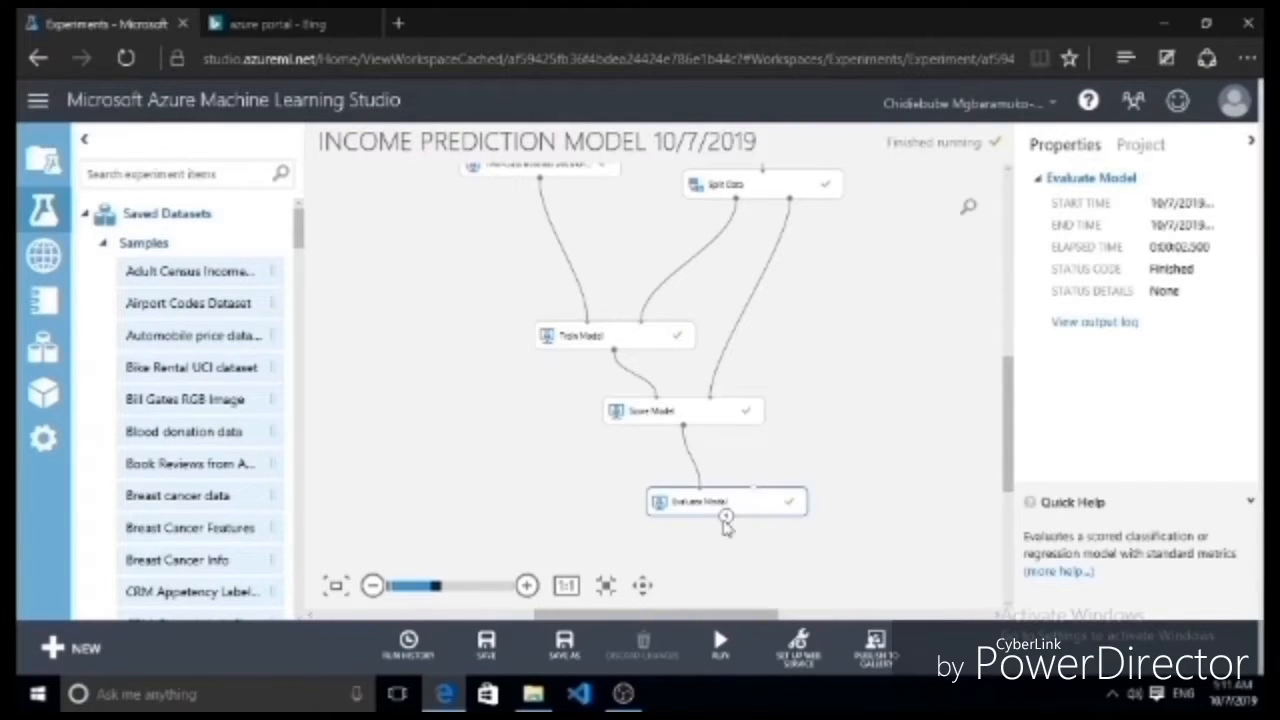
pyautogui.rightClick(722, 517)
pyautogui.click(810, 583)
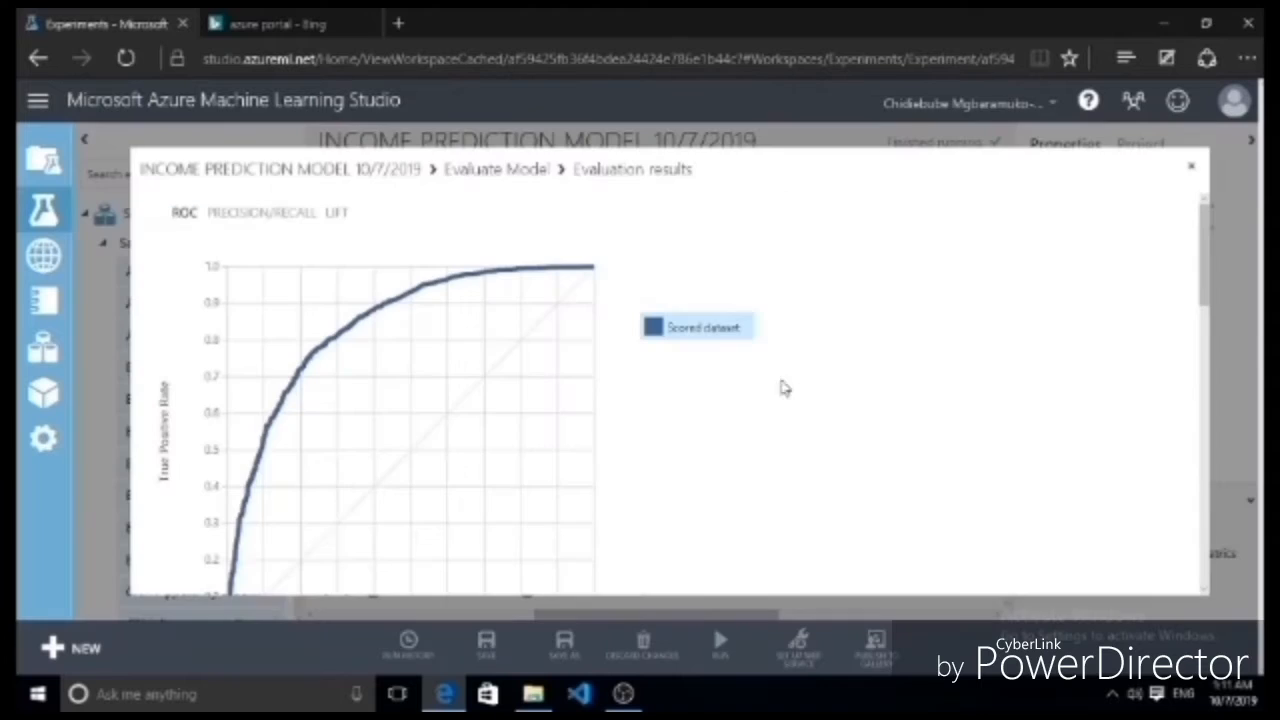
pyautogui.moveTo(1207, 261); pyautogui.dragTo(1207, 497)
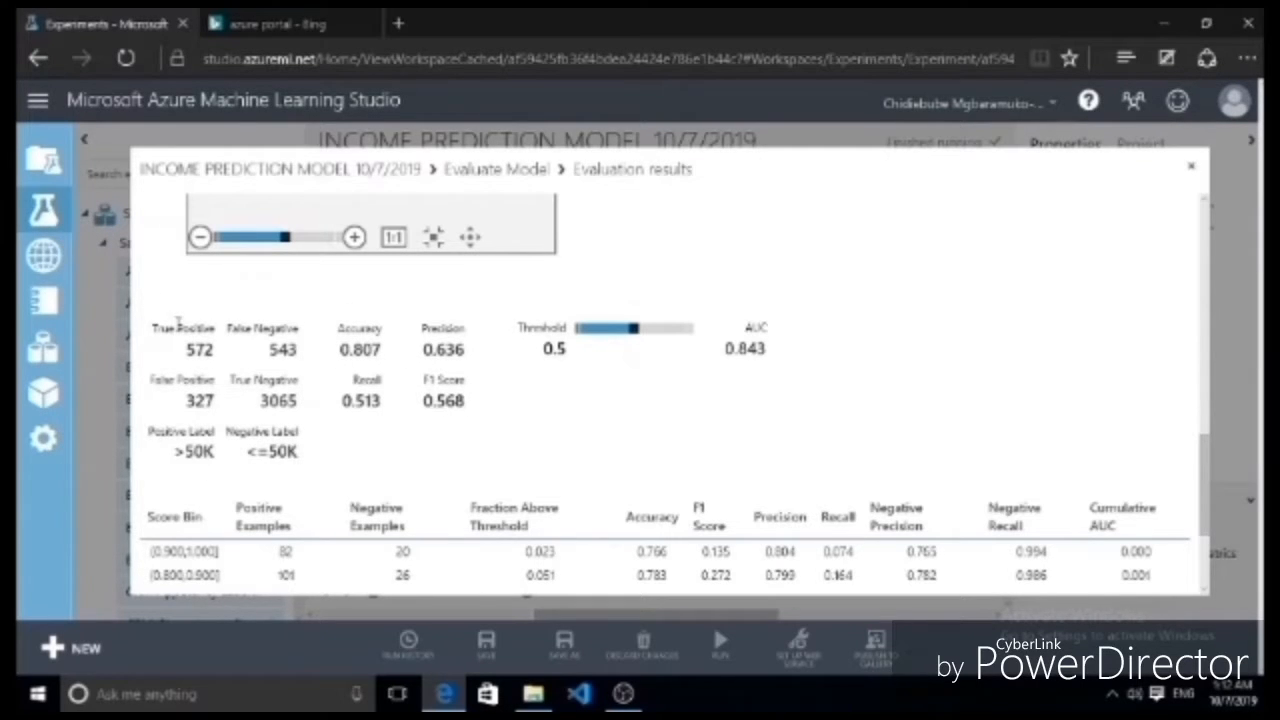
pyautogui.moveTo(284, 300); pyautogui.dragTo(332, 510)
pyautogui.click(332, 476)
pyautogui.scroll(10, 1208, 514)
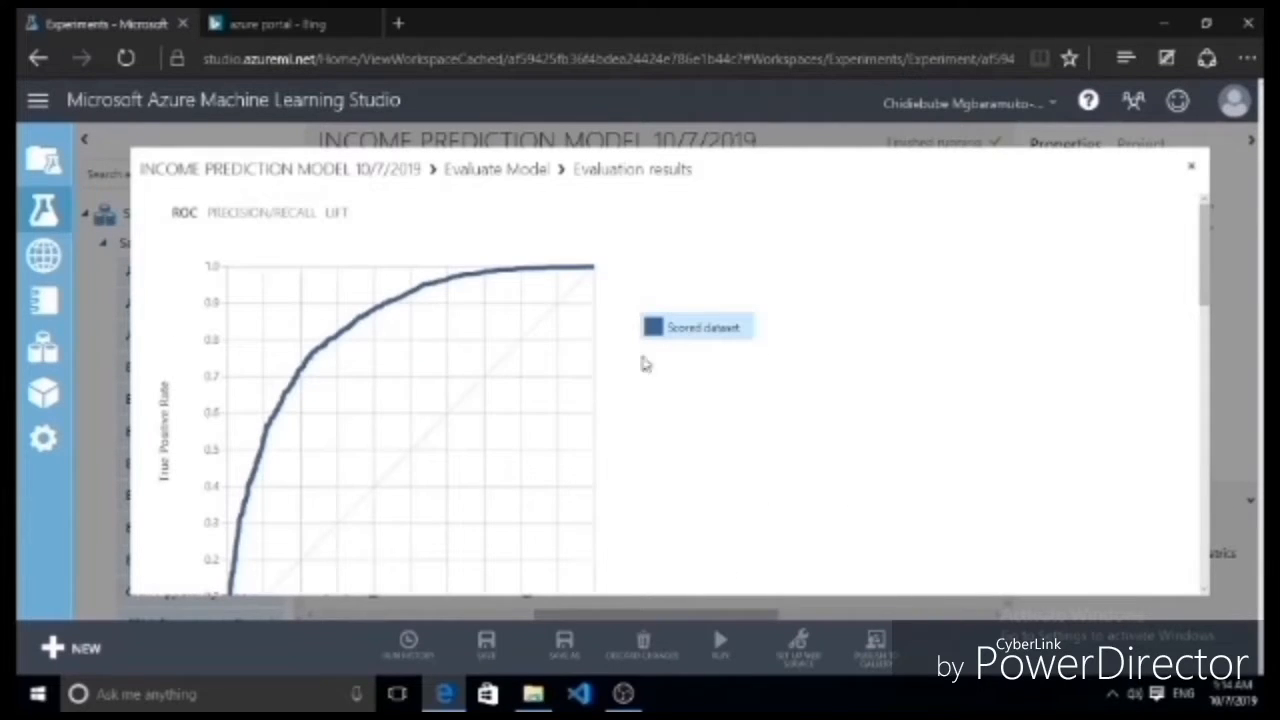
pyautogui.click(1191, 166)
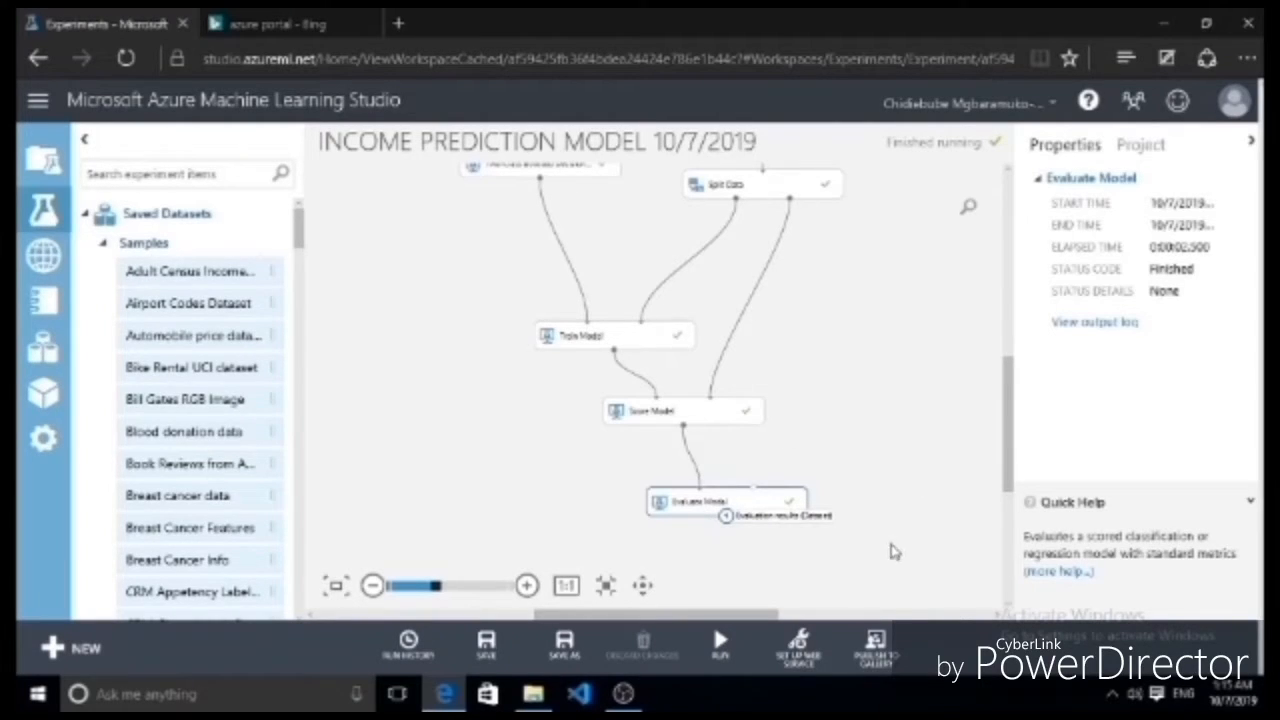
# Set up a Predictive Web Service from the trained experiment
pyautogui.click(798, 645)
pyautogui.click(798, 645)
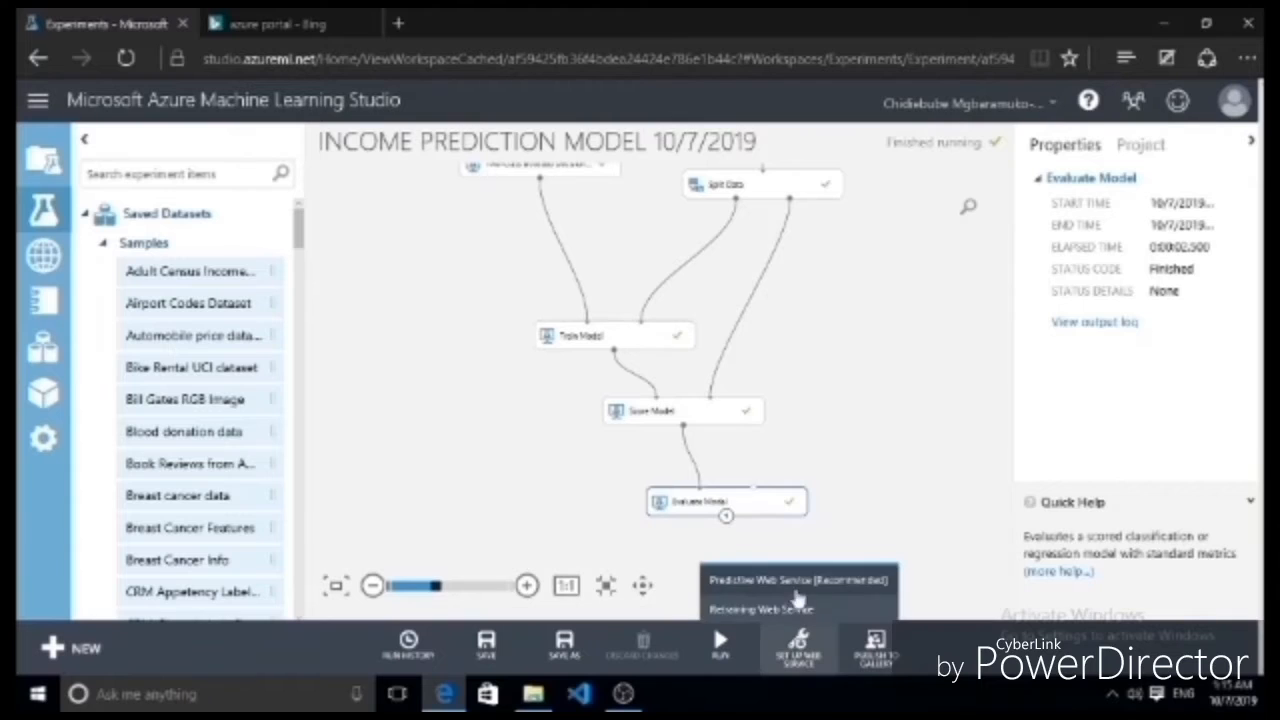
pyautogui.click(777, 581)
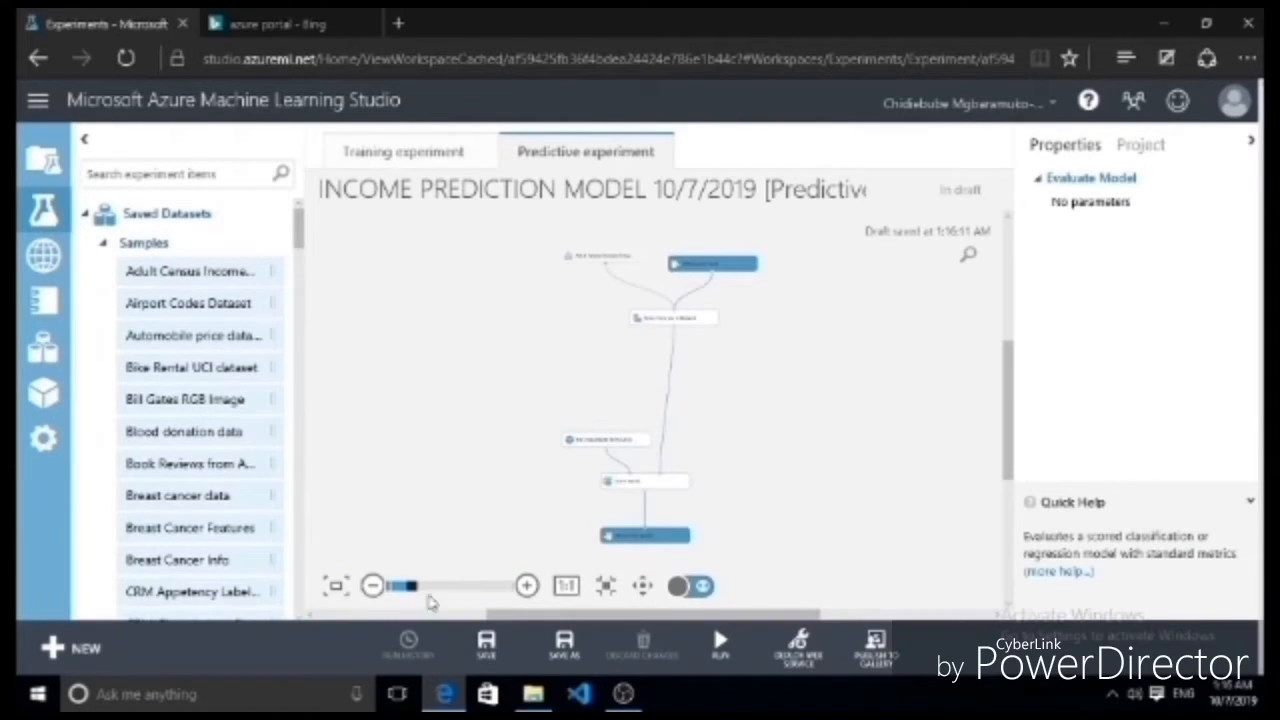
# Reconnect the web service input from Select Columns in Dataset to Score Model's second input in the predictive experiment
pyautogui.moveTo(413, 588); pyautogui.dragTo(422, 590)
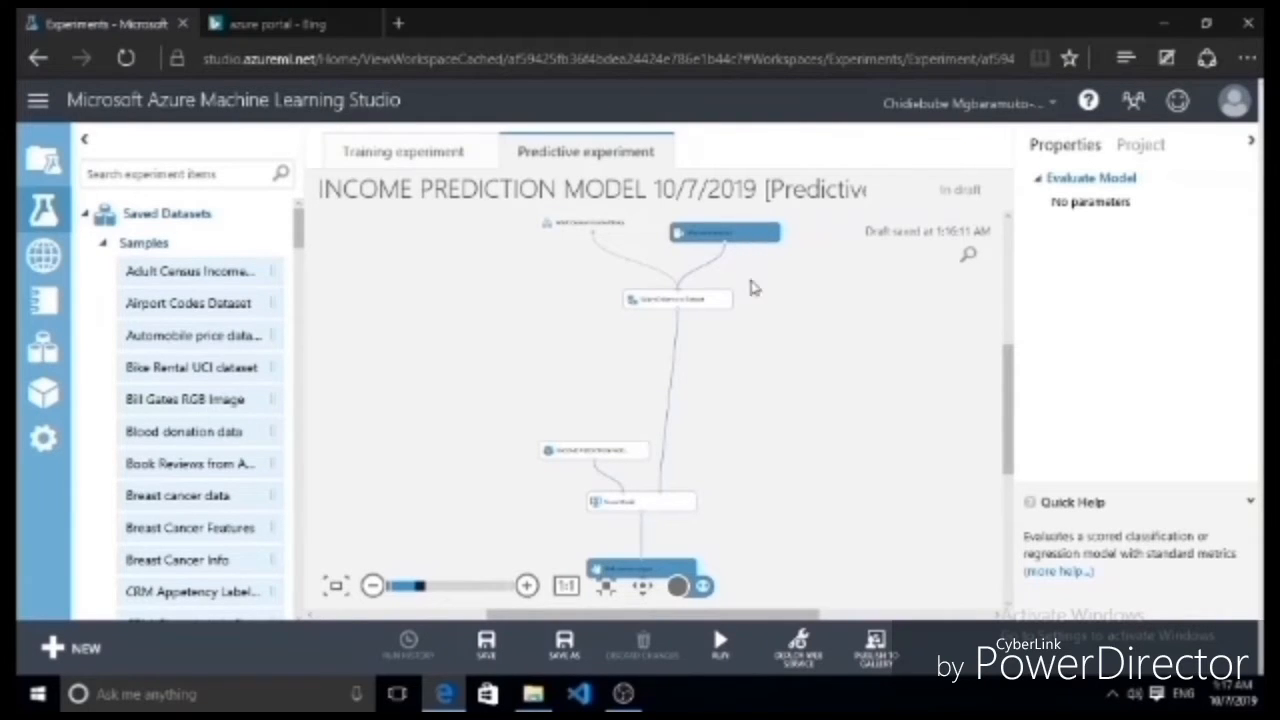
pyautogui.click(806, 340)
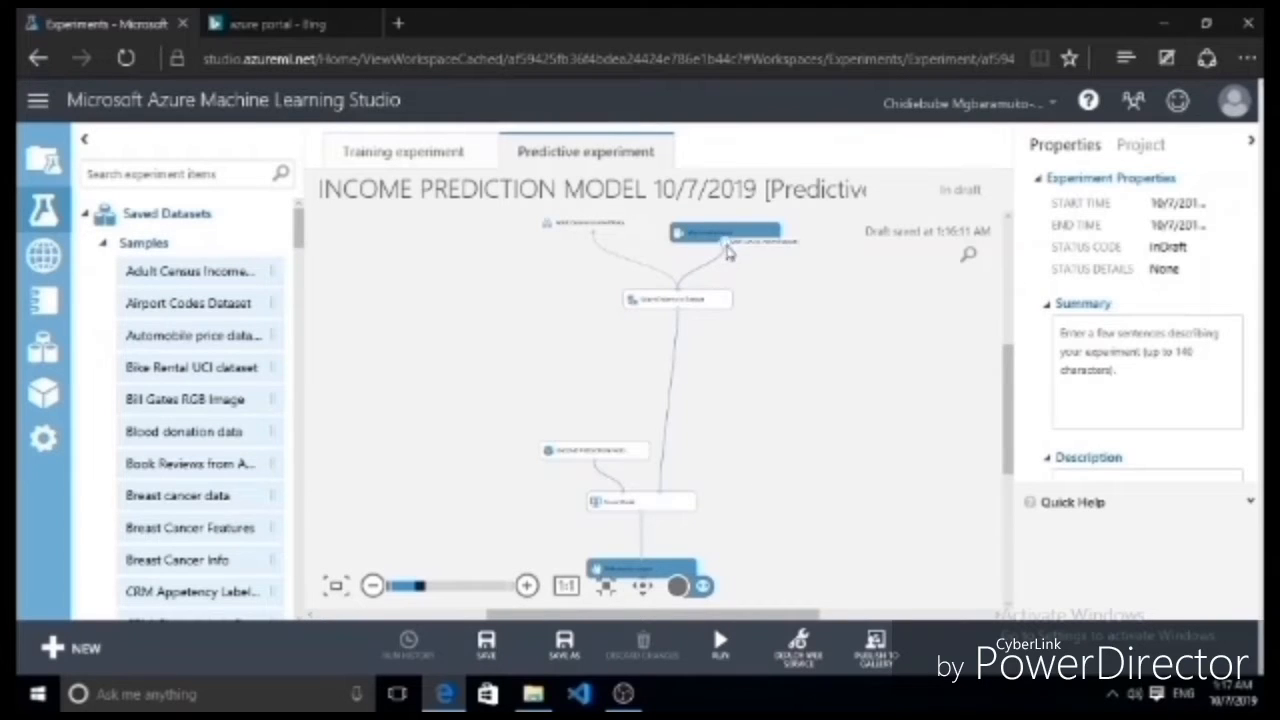
pyautogui.moveTo(728, 249); pyautogui.dragTo(663, 495)
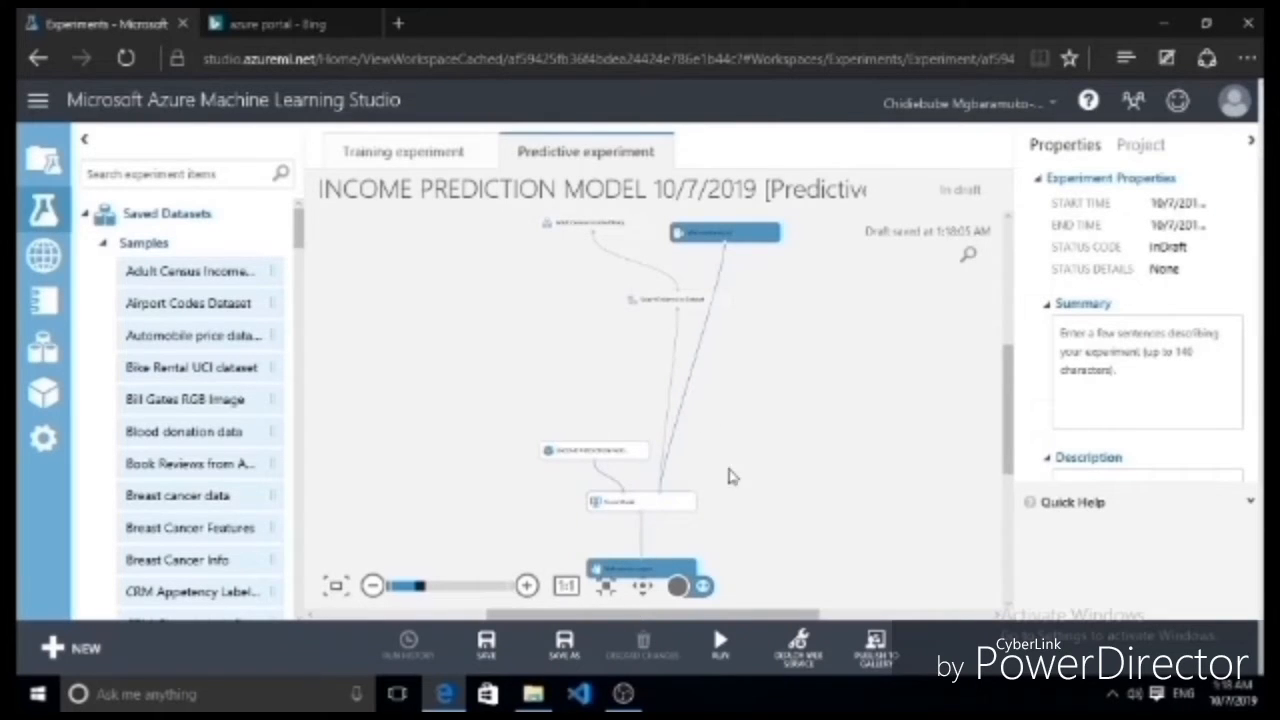
# Run the predictive experiment and deploy it as a web service
pyautogui.click(729, 650)
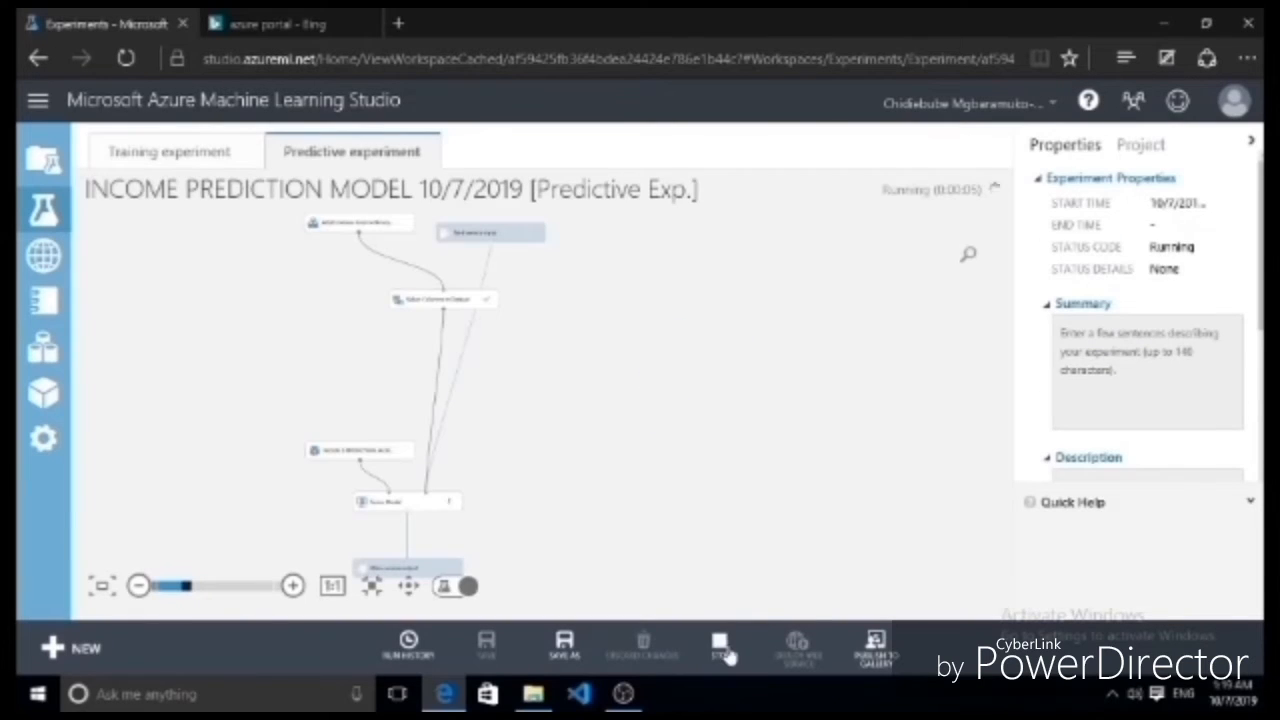
pyautogui.scroll(-2, 1006, 430)
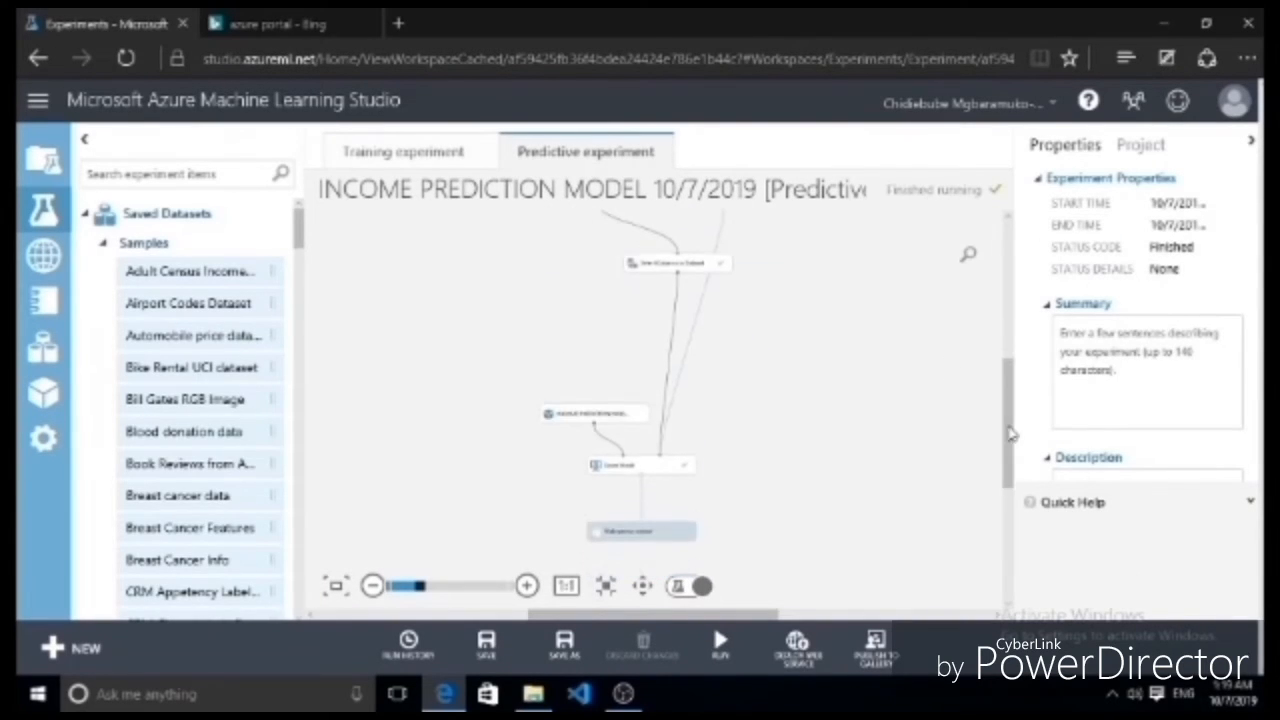
pyautogui.click(805, 651)
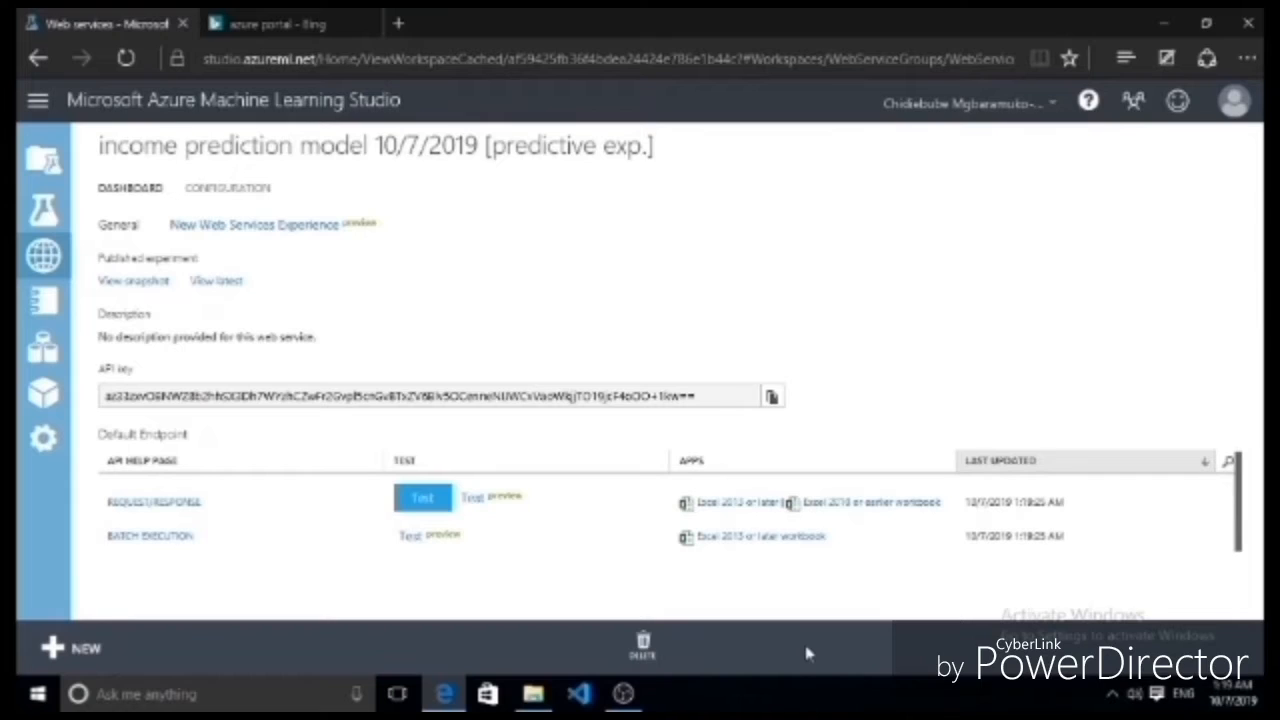
# Open the request/response test form and enter age 25, workclass GOVT and education BSc
pyautogui.click(437, 505)
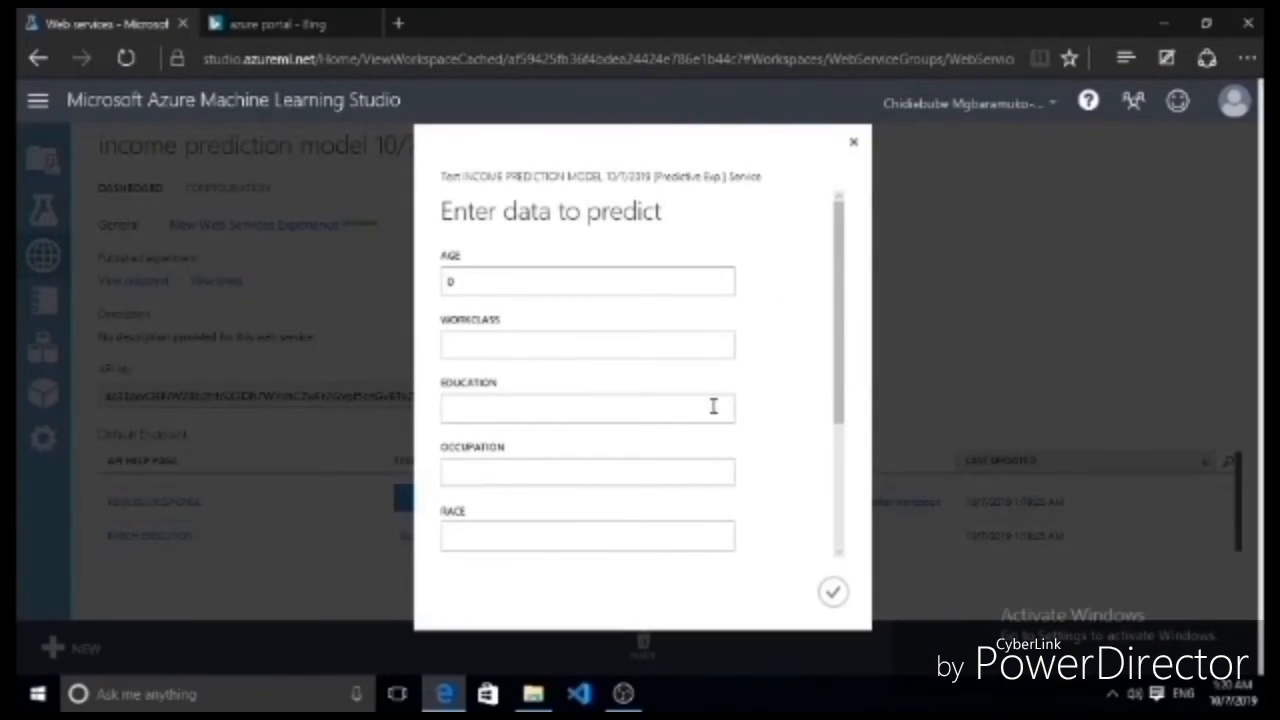
pyautogui.scroll(-5, 842, 408)
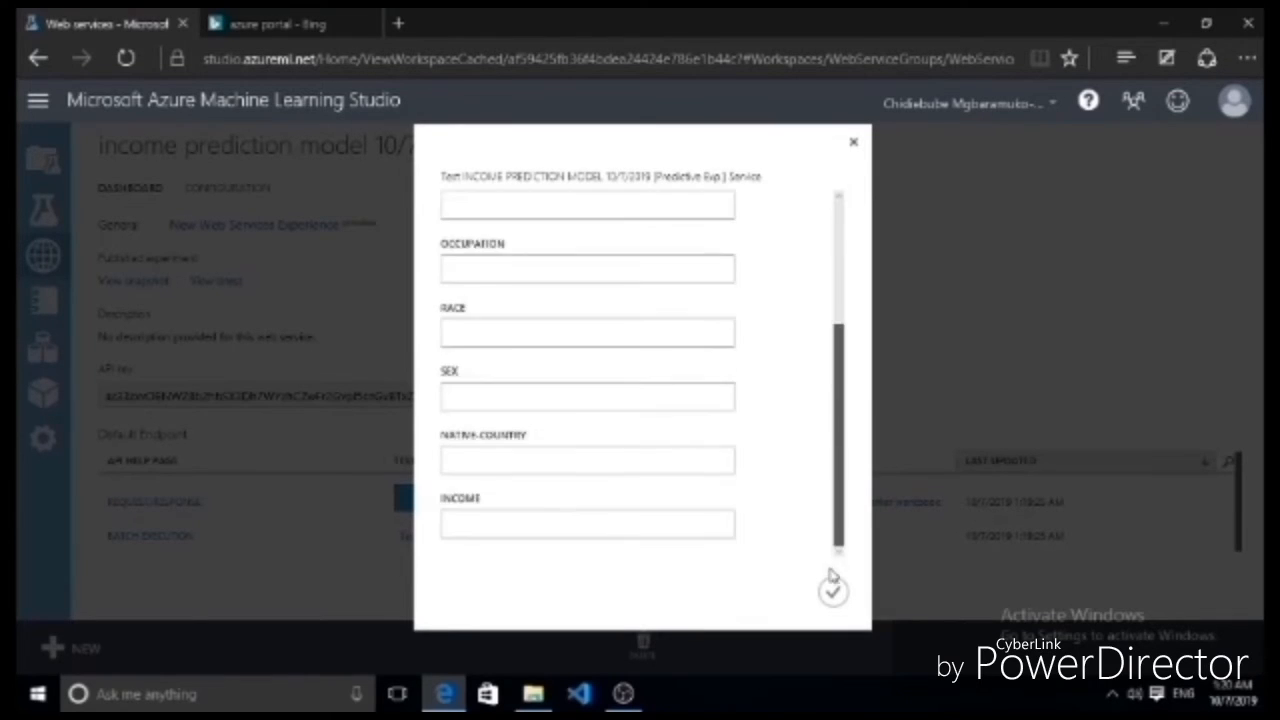
pyautogui.scroll(5, 526, 317)
pyautogui.click(530, 286)
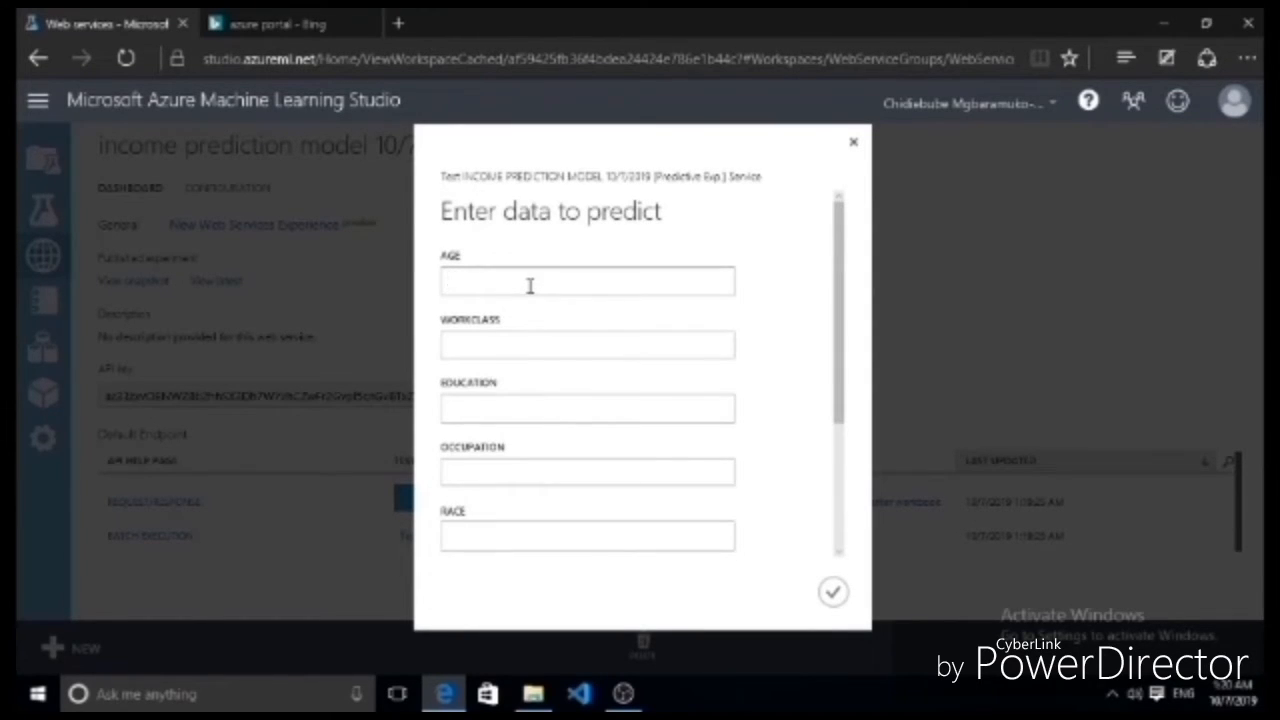
pyautogui.write('25')
pyautogui.click(512, 349)
pyautogui.write('GOVTBa')
pyautogui.press('BackSpace')
pyautogui.press('BackSpace')
pyautogui.write('BSc')
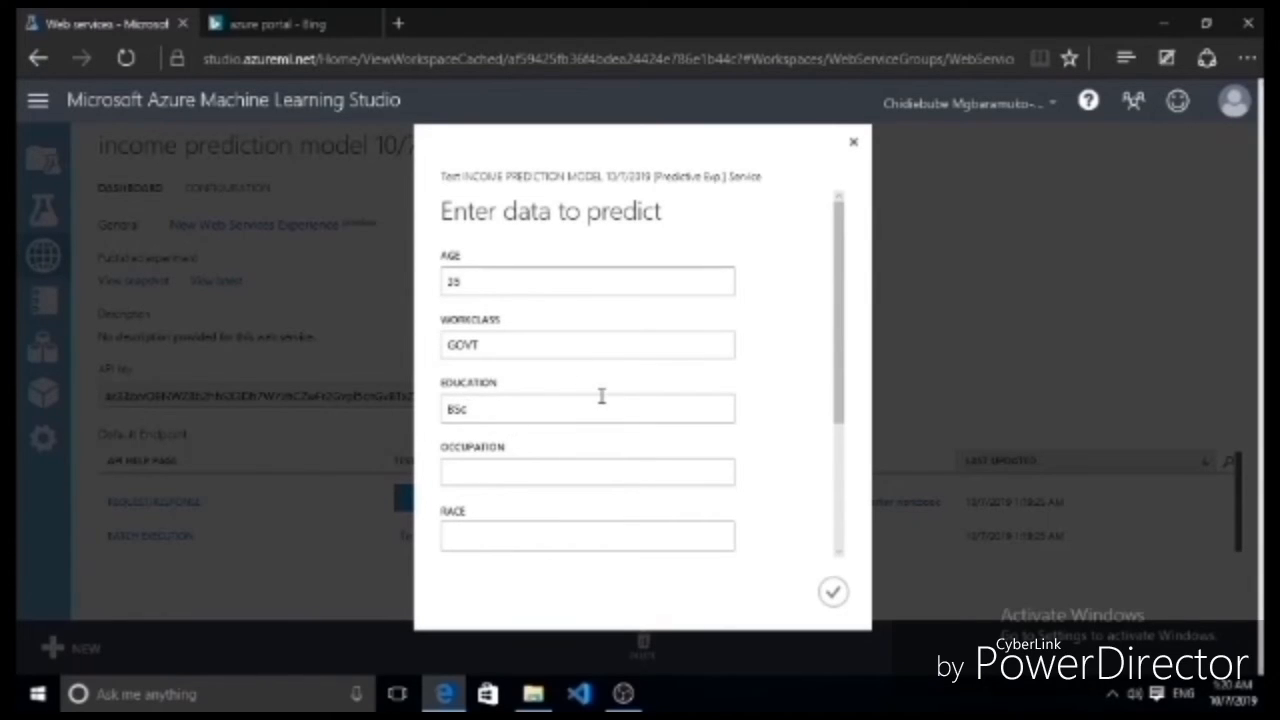
# Enter engineer as the occupation and white as the race in the test data
pyautogui.click(504, 472)
pyautogui.write('engineer')
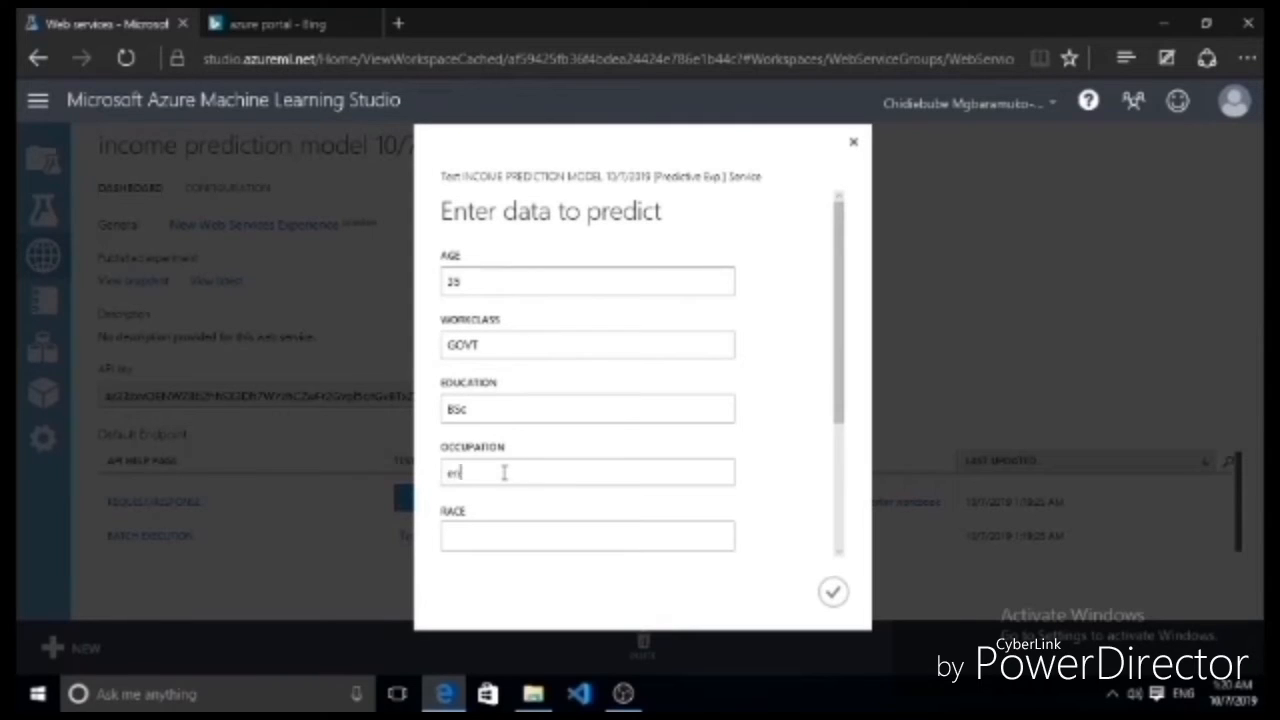
pyautogui.click(480, 538)
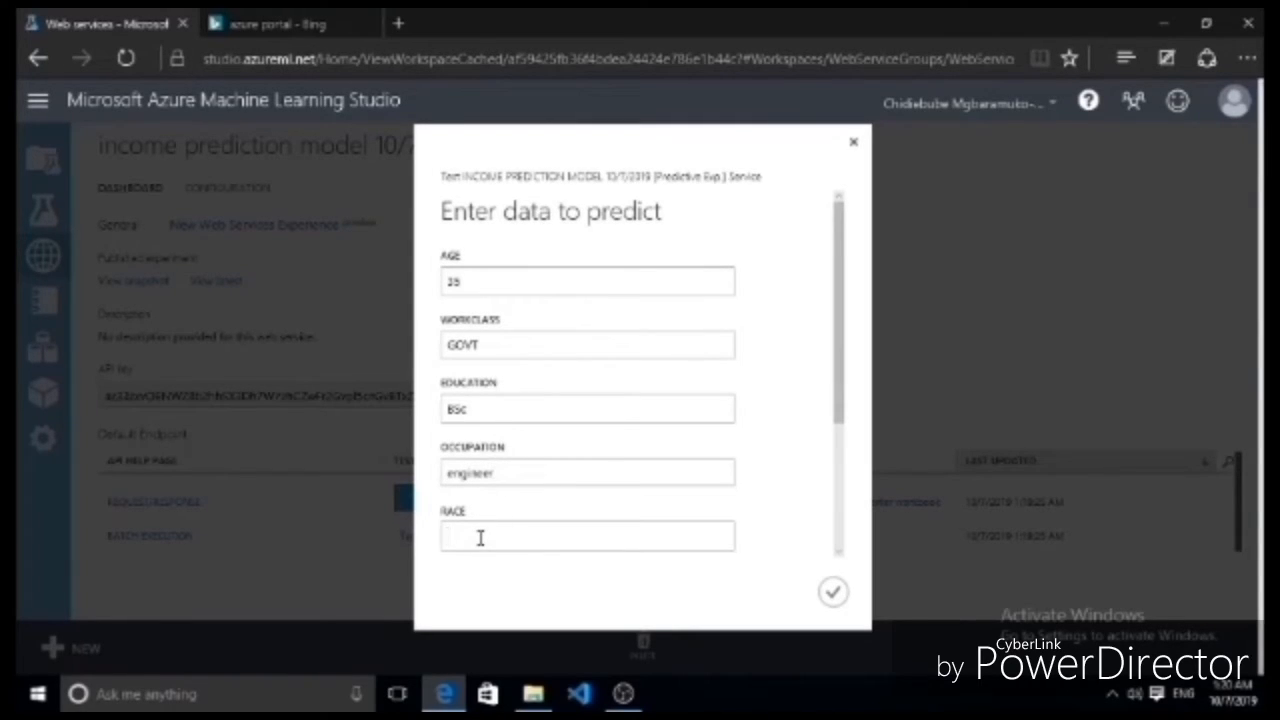
pyautogui.write('white')
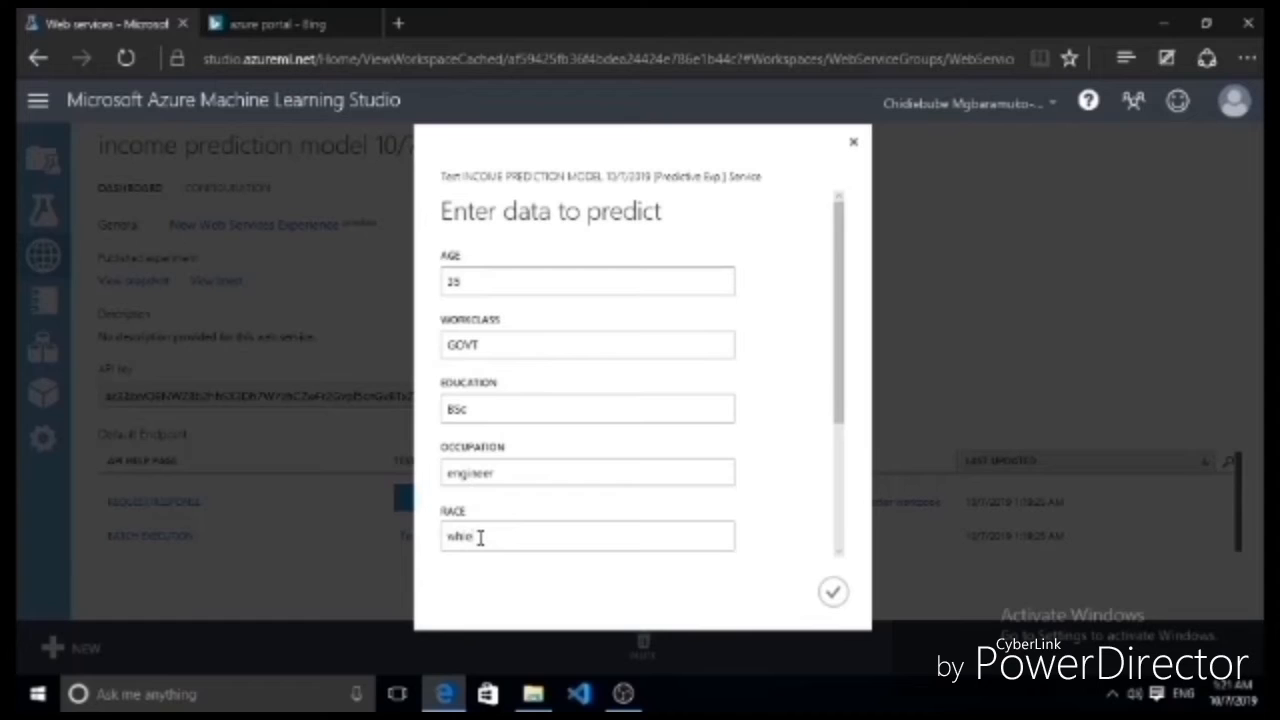
pyautogui.press('BackSpace')
pyautogui.press('BackSpace')
pyautogui.write('ite')
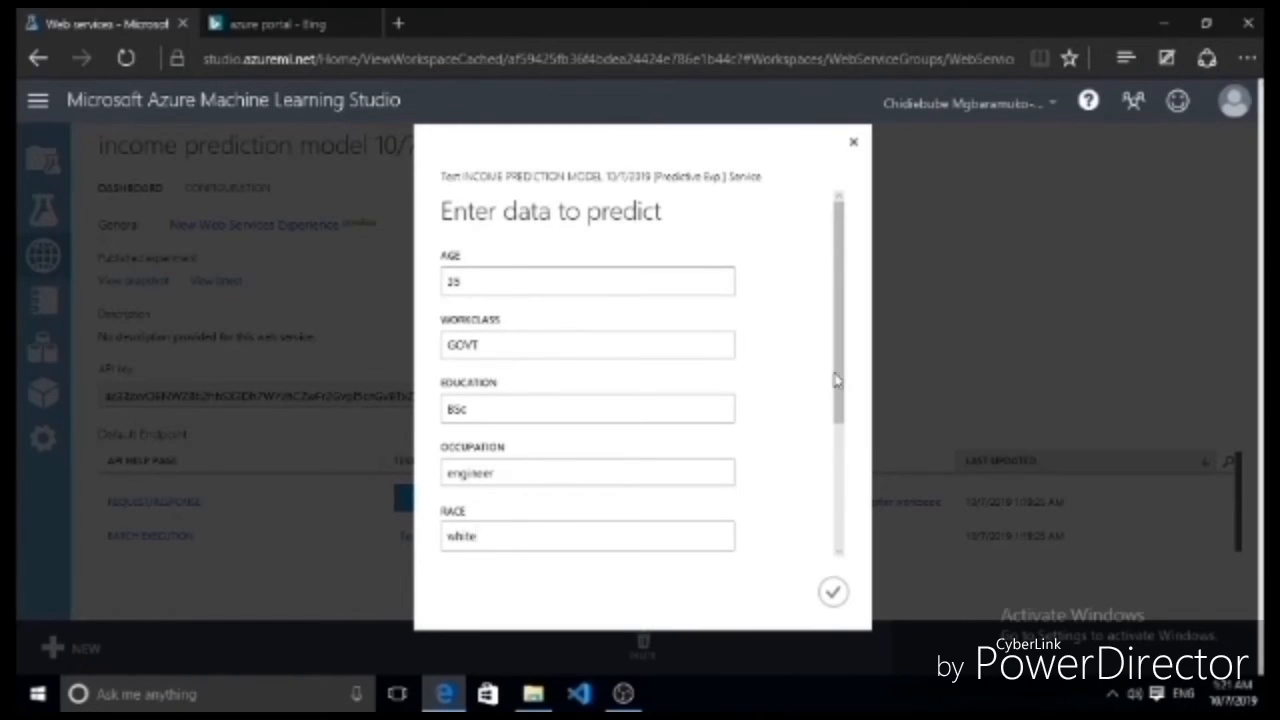
# Enter sex male and native country nigeria, leave income blank, and submit the test data for prediction
pyautogui.scroll(-2, 485, 470)
pyautogui.click(495, 392)
pyautogui.write('male')
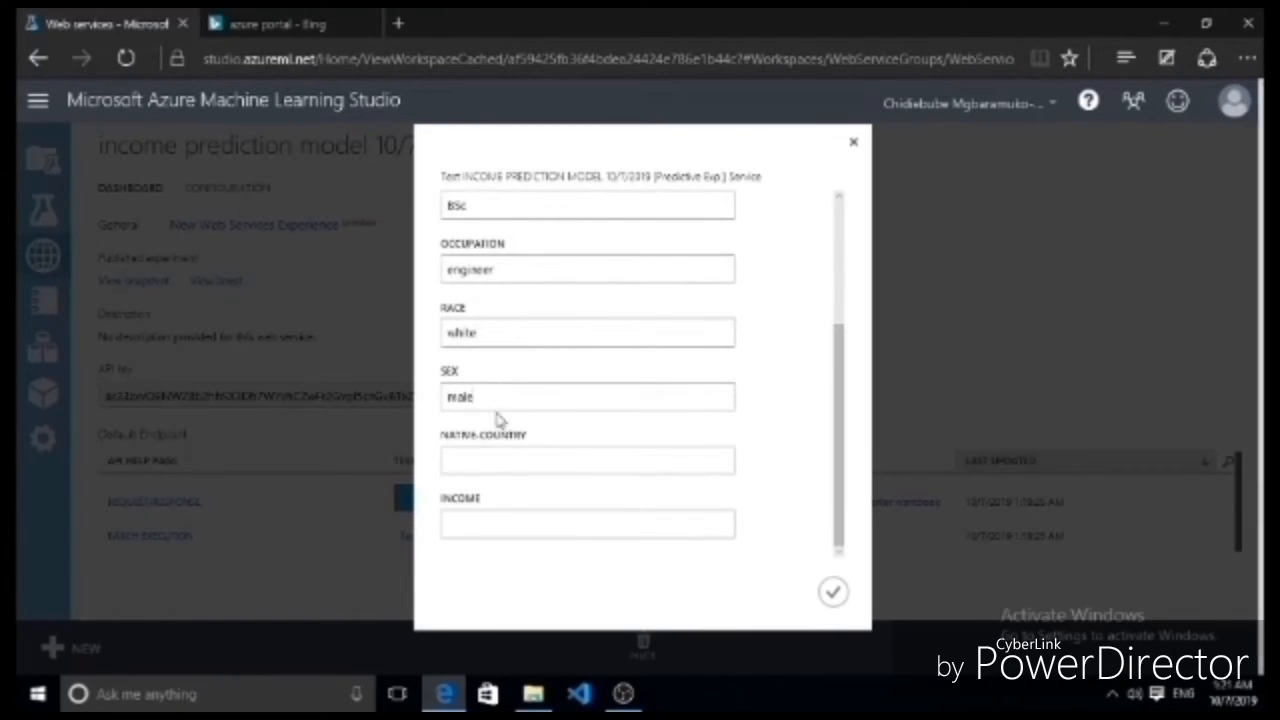
pyautogui.click(500, 457)
pyautogui.write('nigeria')
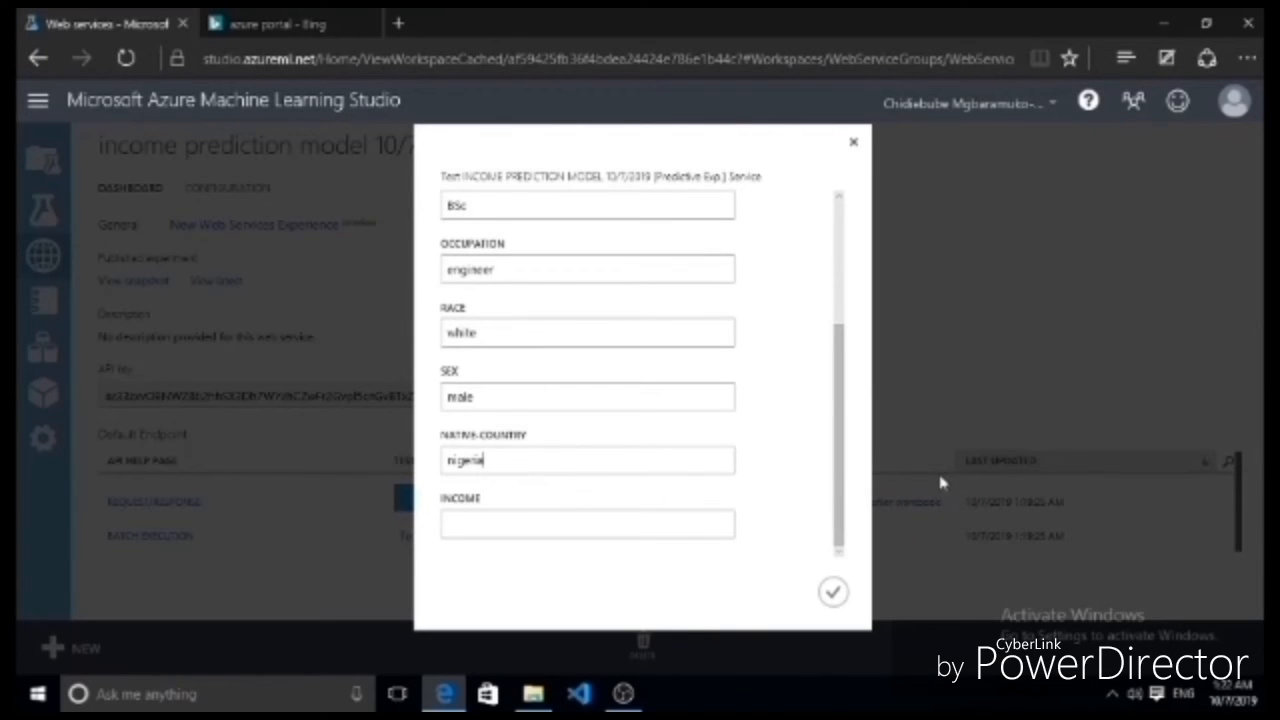
pyautogui.click(834, 595)
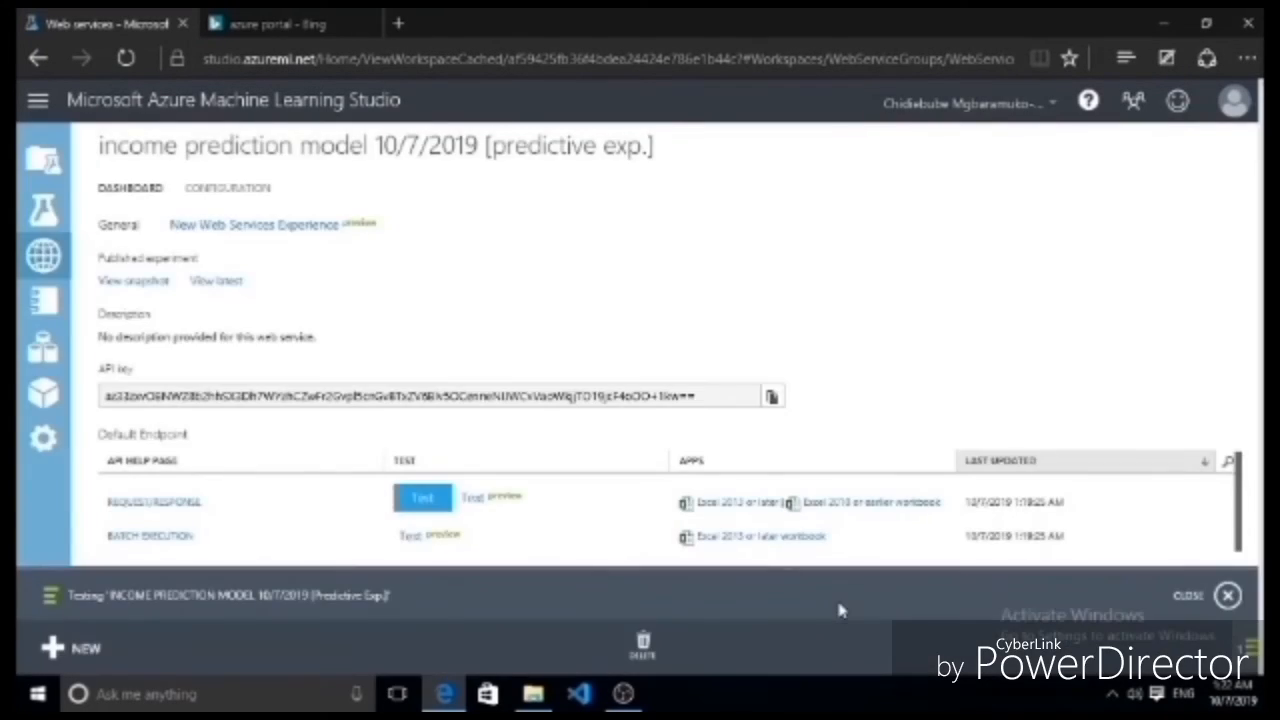